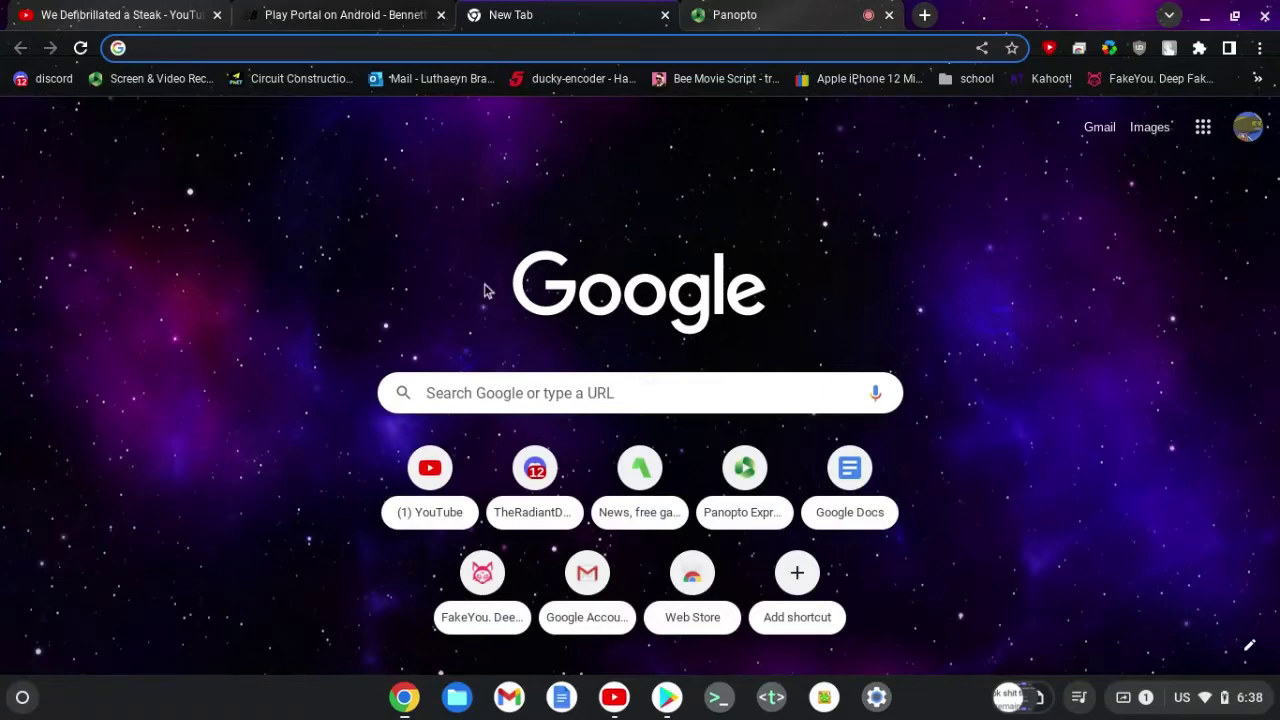
Step: Switch to the Play Portal on Android article and scroll down to its OBB download links
{"action": "left_click", "coordinate": [446, 263]}
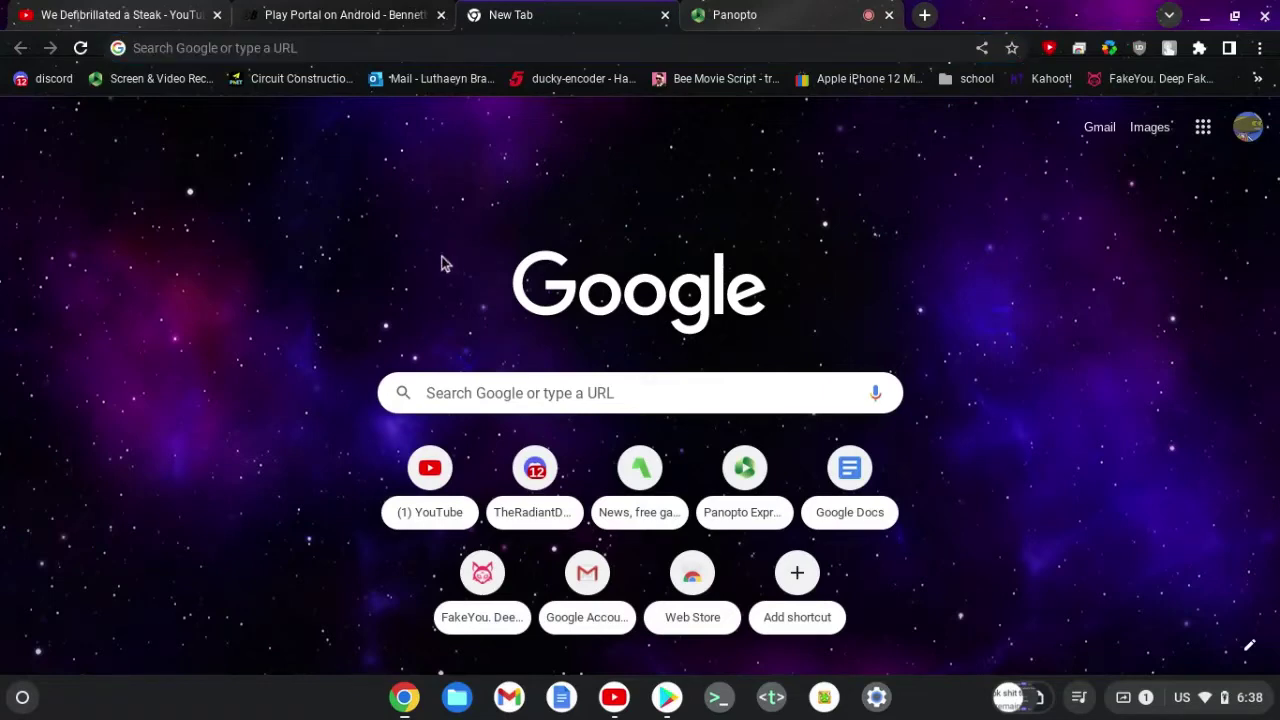
{"action": "left_click", "coordinate": [786, 10]}
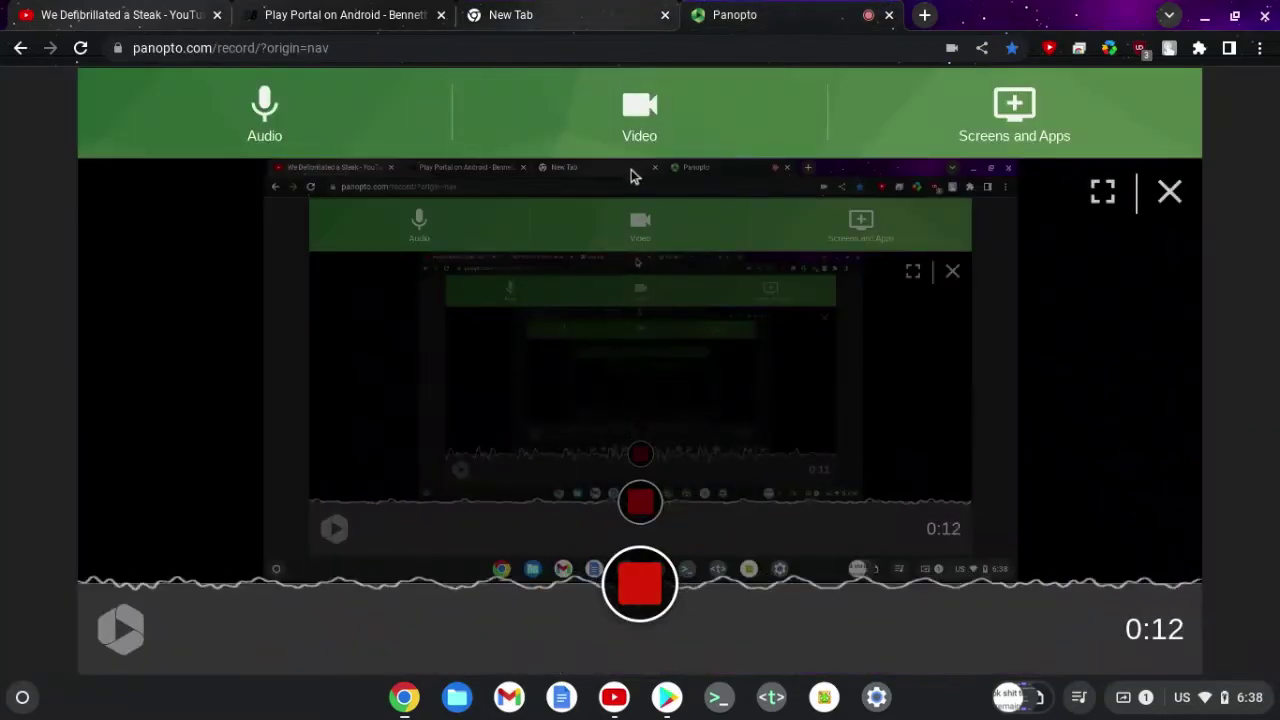
{"action": "left_click", "coordinate": [576, 8]}
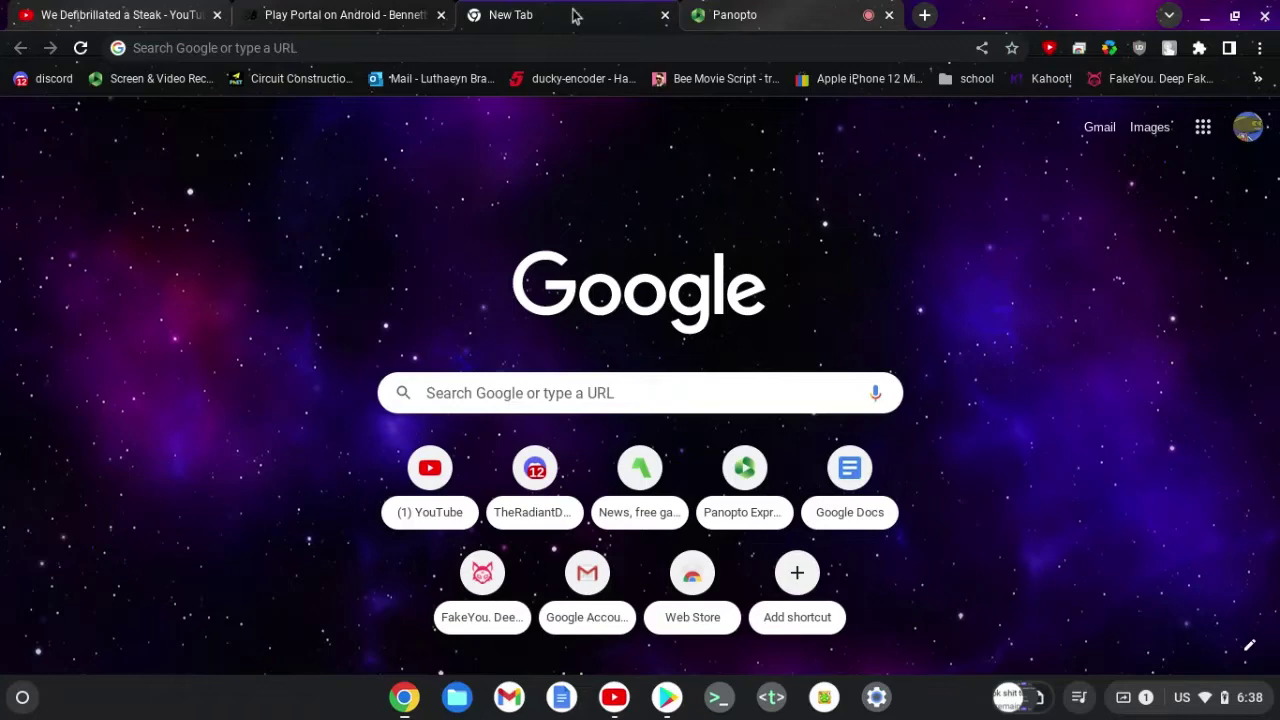
{"action": "left_click", "coordinate": [270, 10]}
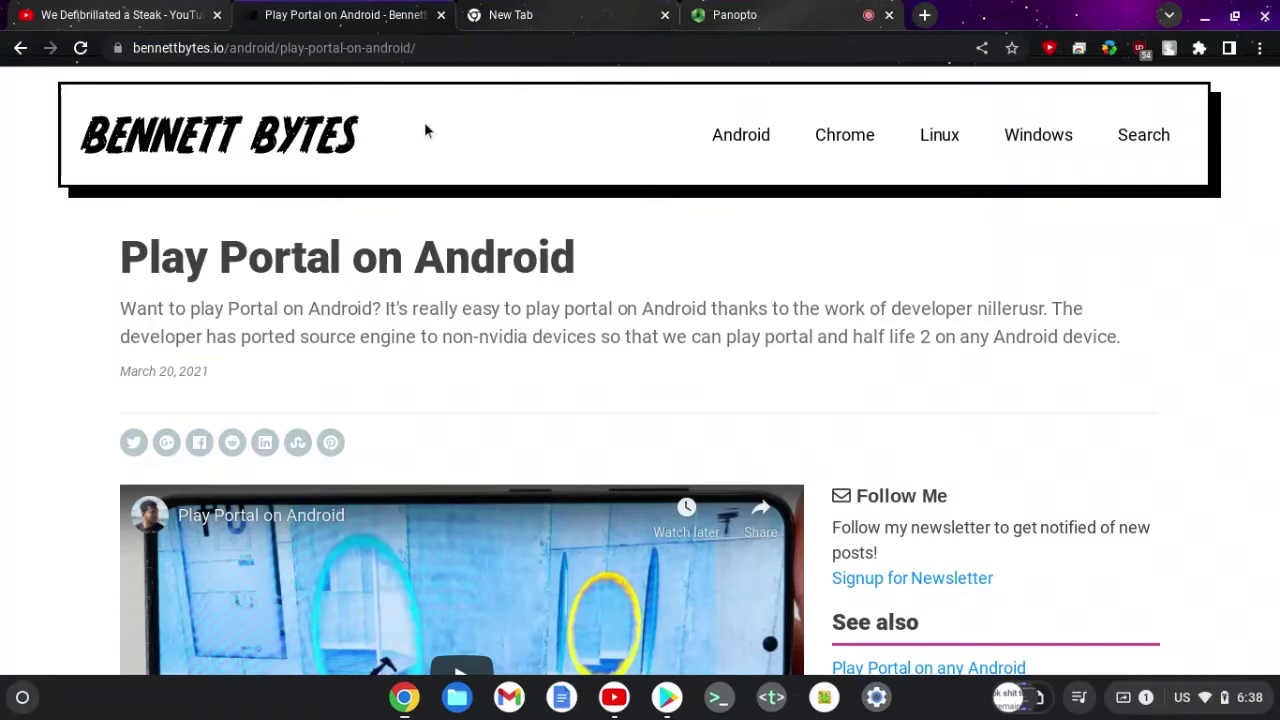
{"action": "scroll", "coordinate": [467, 224], "scroll_direction": "down", "scroll_amount": 1}
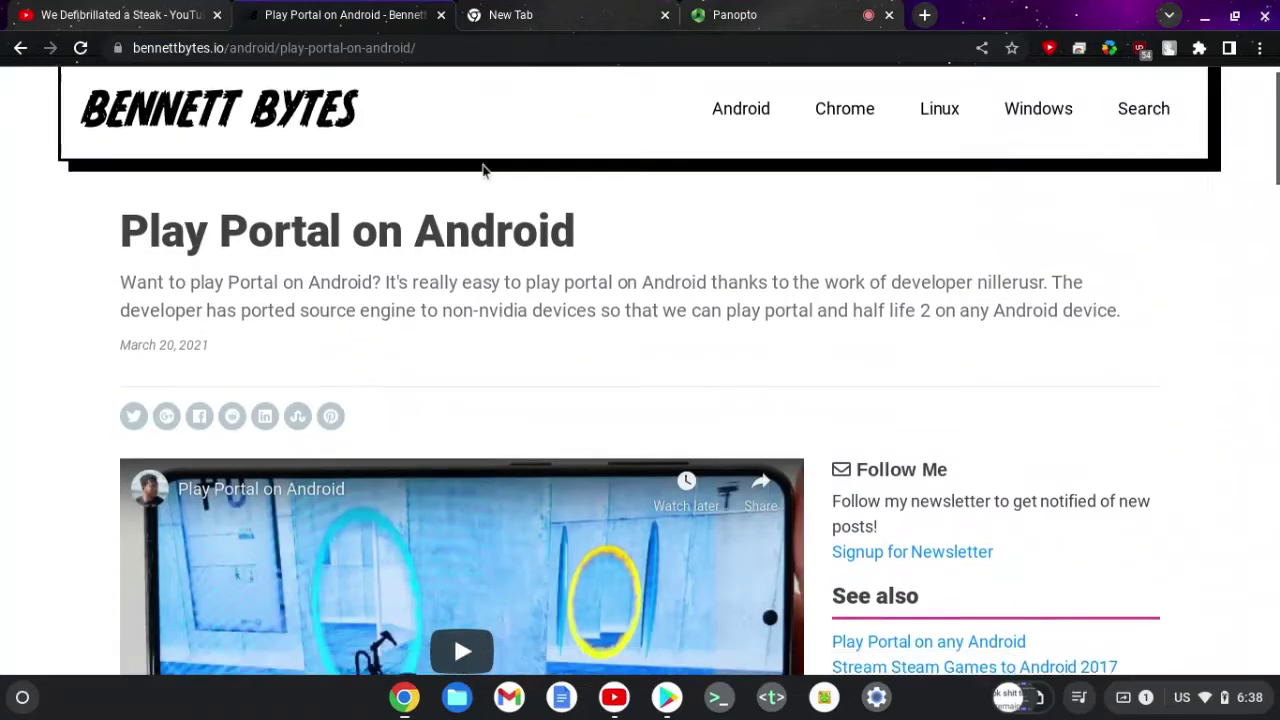
{"action": "scroll", "coordinate": [485, 172], "scroll_direction": "down", "scroll_amount": 5}
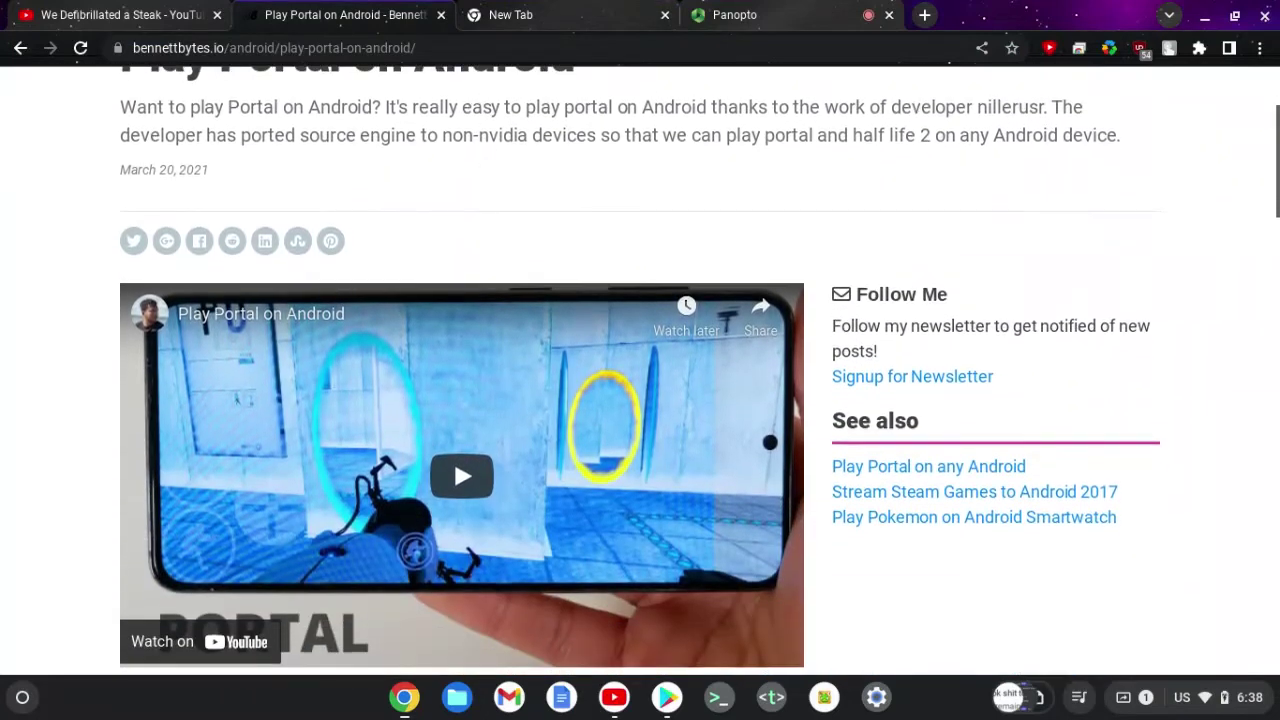
{"action": "scroll", "coordinate": [410, 255], "scroll_direction": "down", "scroll_amount": 2}
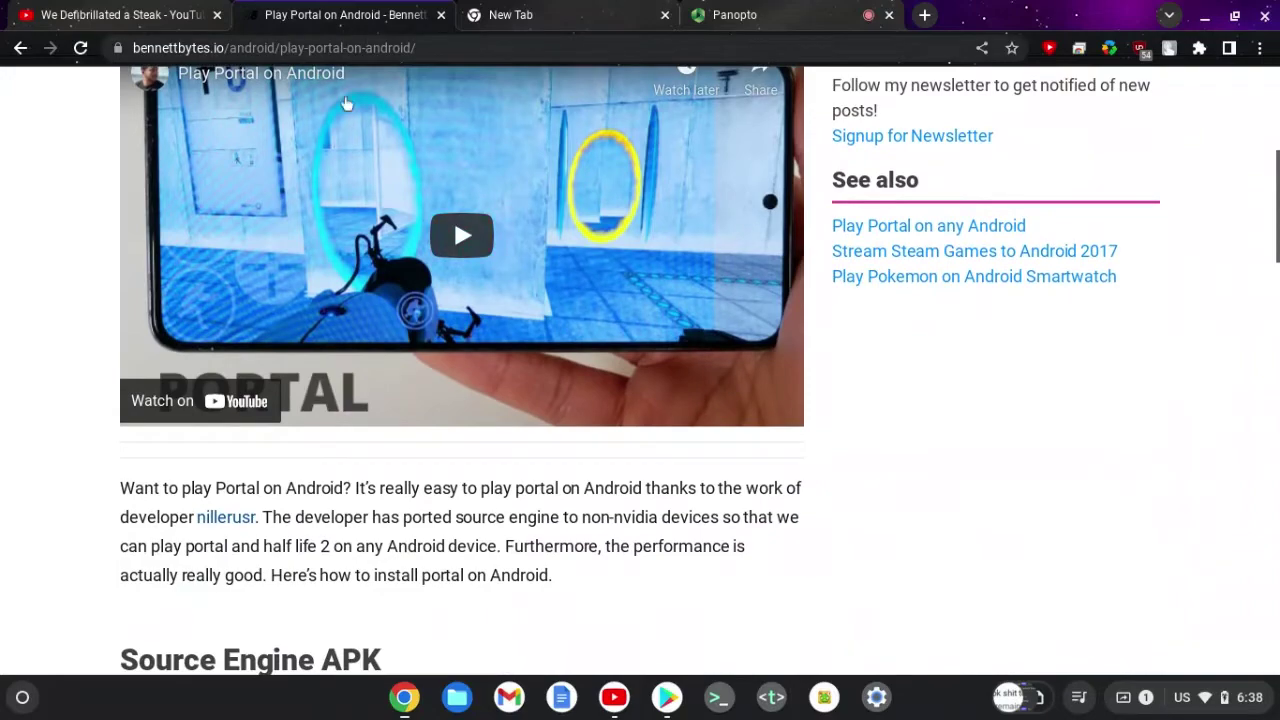
{"action": "scroll", "coordinate": [410, 255], "scroll_direction": "down", "scroll_amount": 1}
{"action": "scroll", "coordinate": [410, 253], "scroll_direction": "up", "scroll_amount": 5}
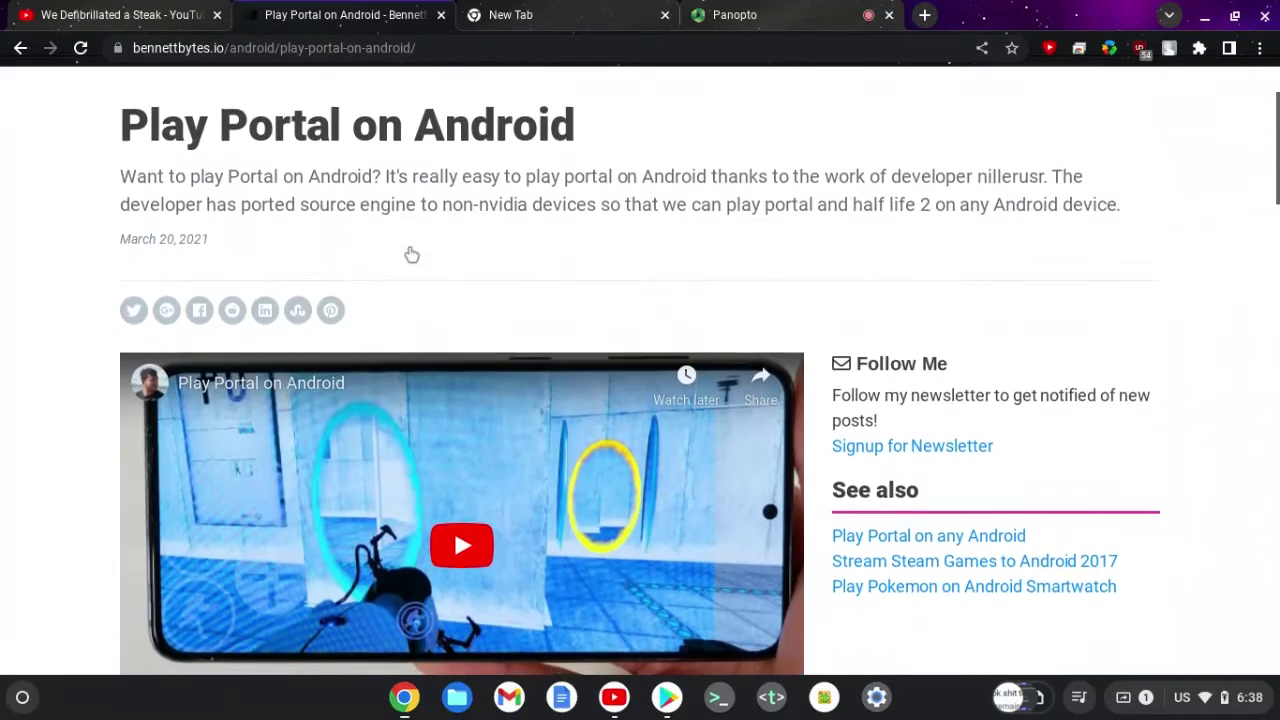
{"action": "scroll", "coordinate": [640, 370], "scroll_direction": "down", "scroll_amount": 10}
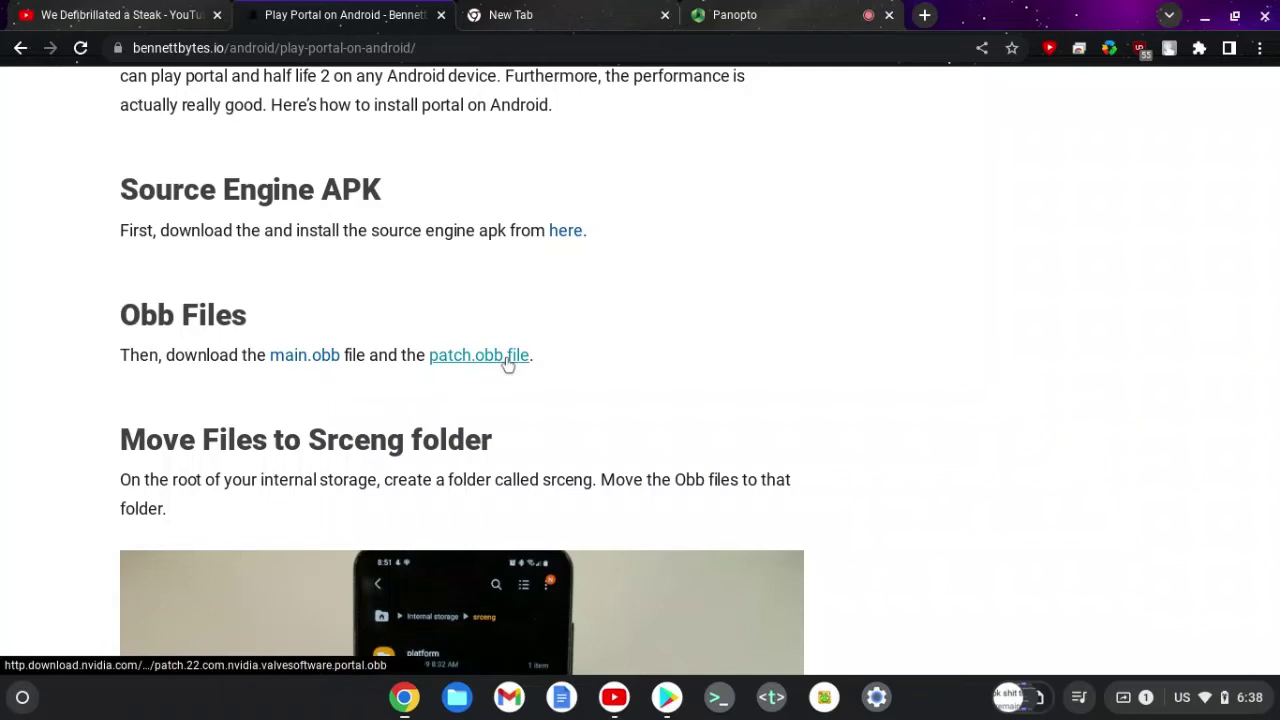
Step: Copy the main.obb link address and load it in a new tab to download it
{"action": "right_click", "coordinate": [507, 364]}
{"action": "left_click", "coordinate": [466, 468]}
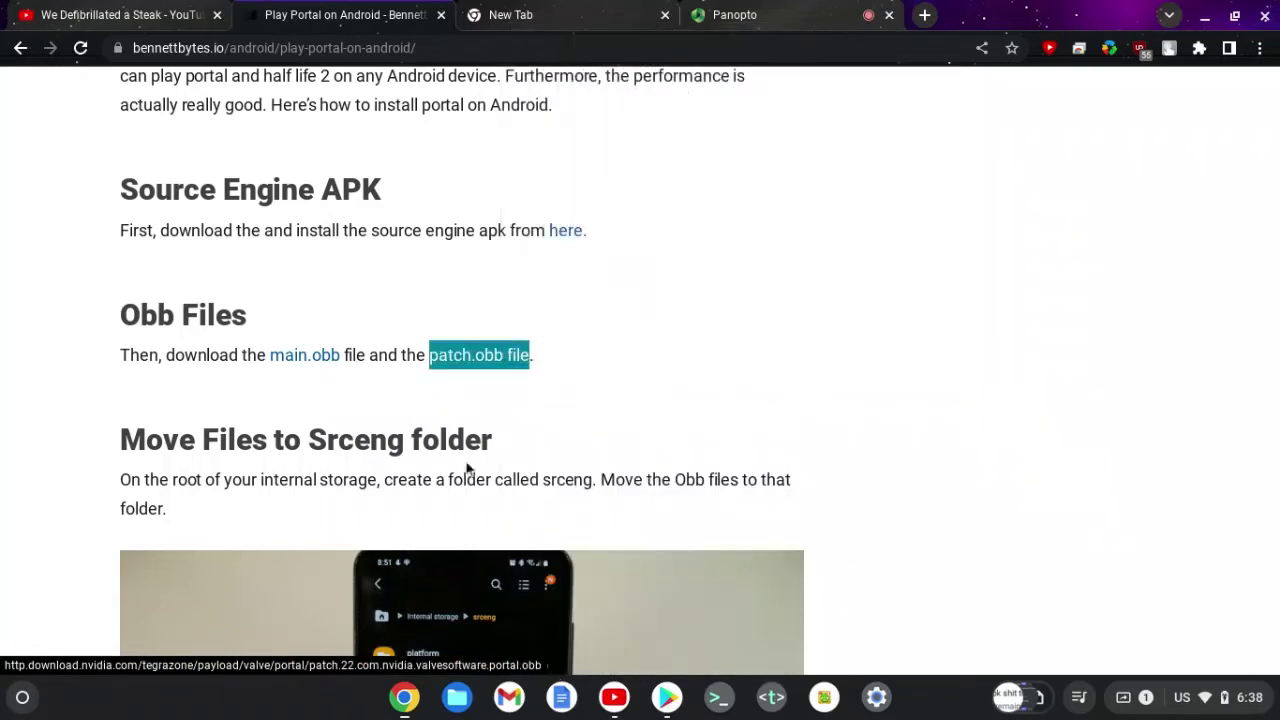
{"action": "right_click", "coordinate": [318, 356]}
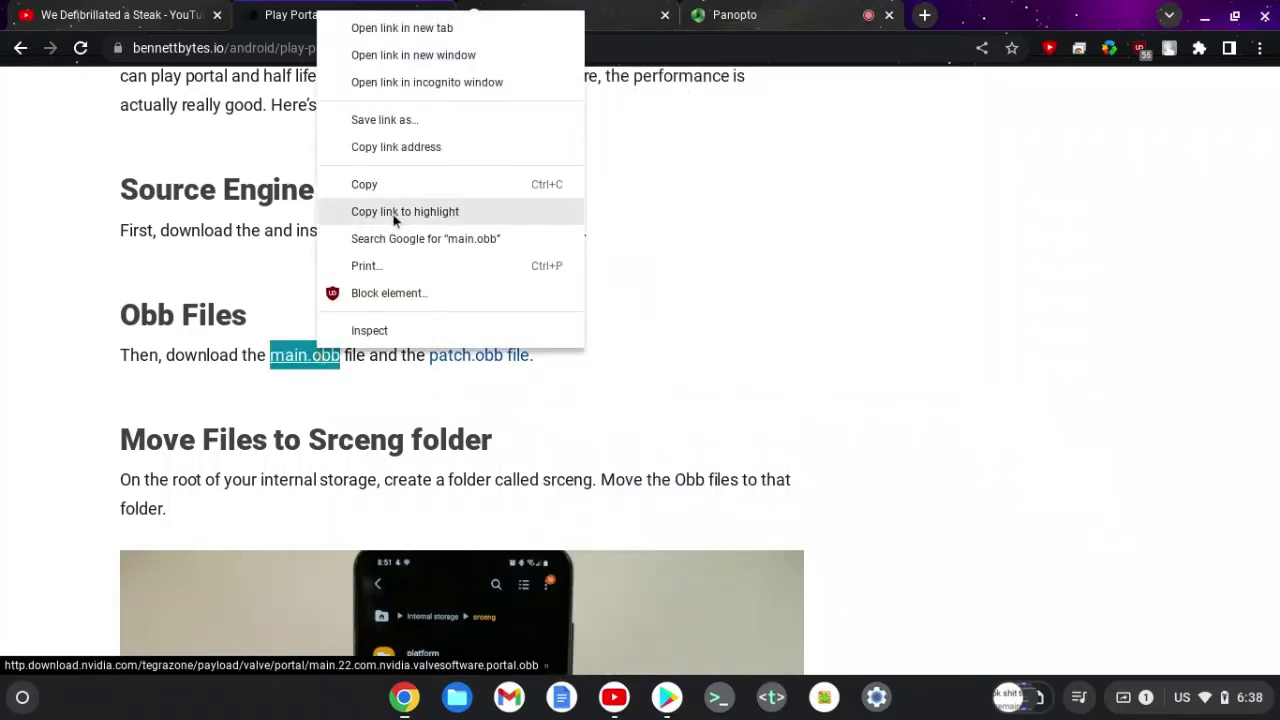
{"action": "left_click", "coordinate": [392, 147]}
{"action": "key", "text": "ctrl+t"}
{"action": "key", "text": "ctrl+v"}
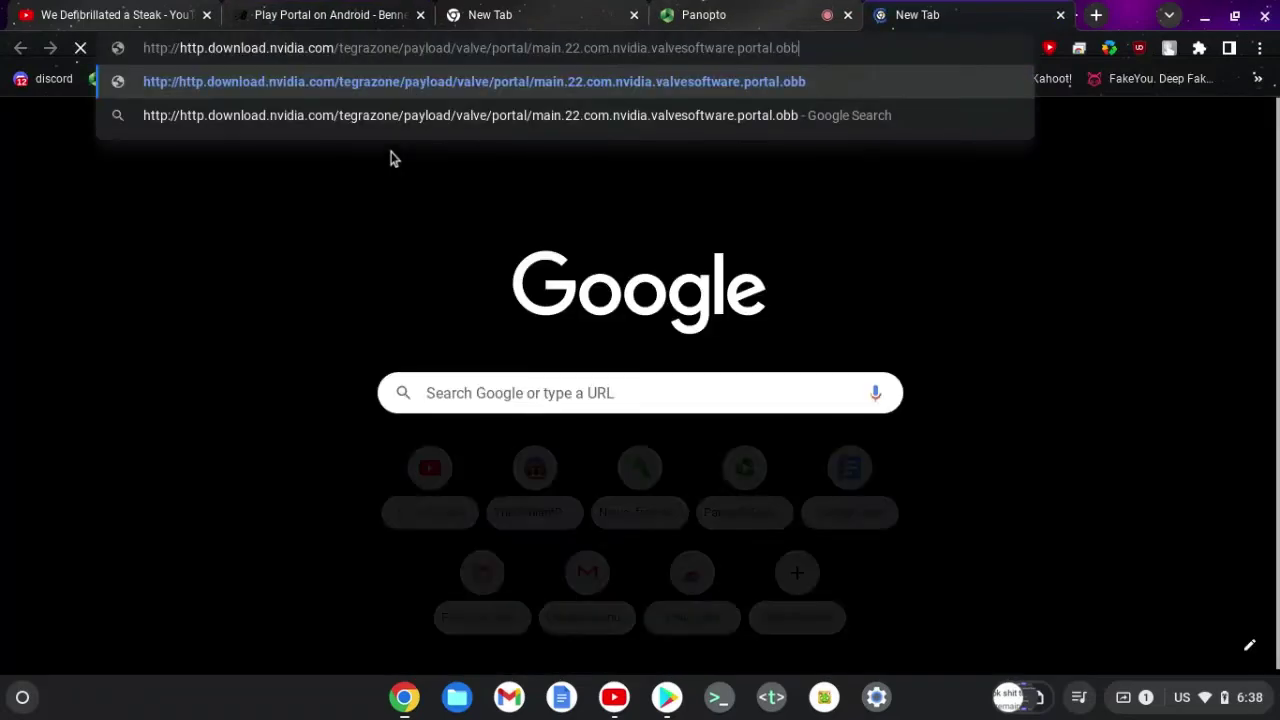
{"action": "key", "text": "Return"}
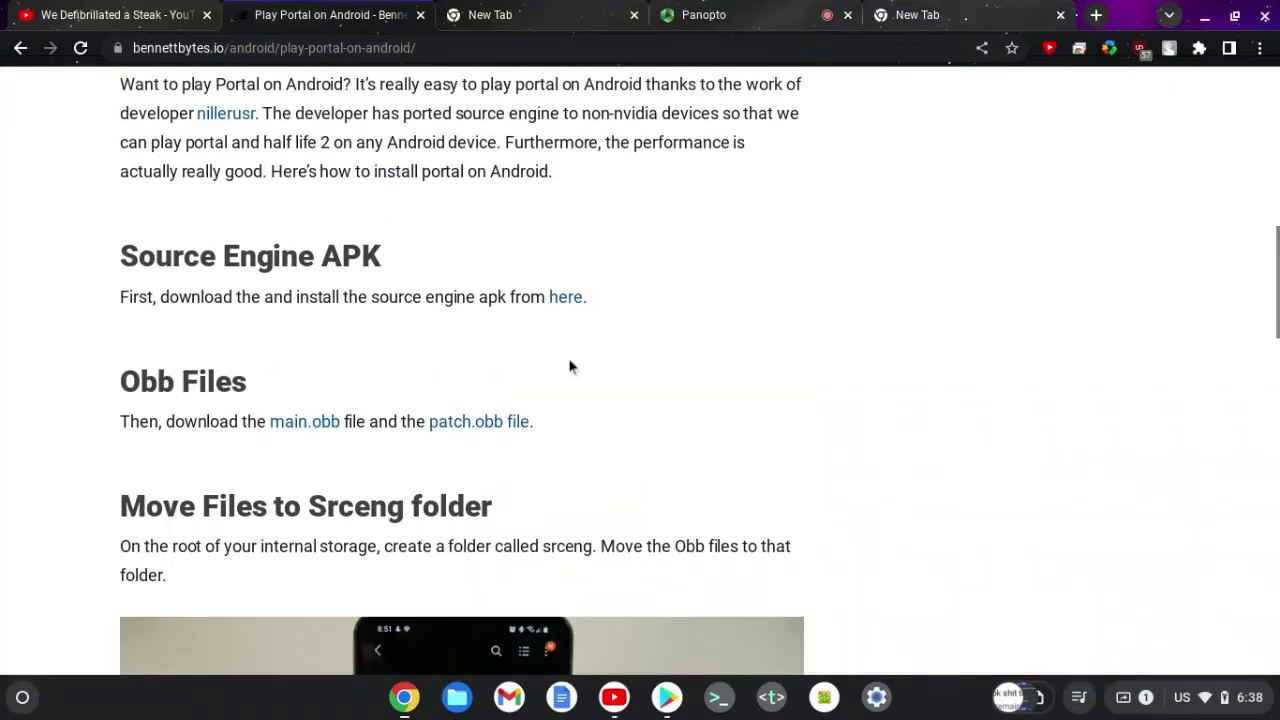
Step: Scroll the guide to the Obb Files and Move Files to Srceng folder sections
{"action": "scroll", "coordinate": [628, 365], "scroll_direction": "up", "scroll_amount": 3}
{"action": "scroll", "coordinate": [628, 366], "scroll_direction": "up", "scroll_amount": 1}
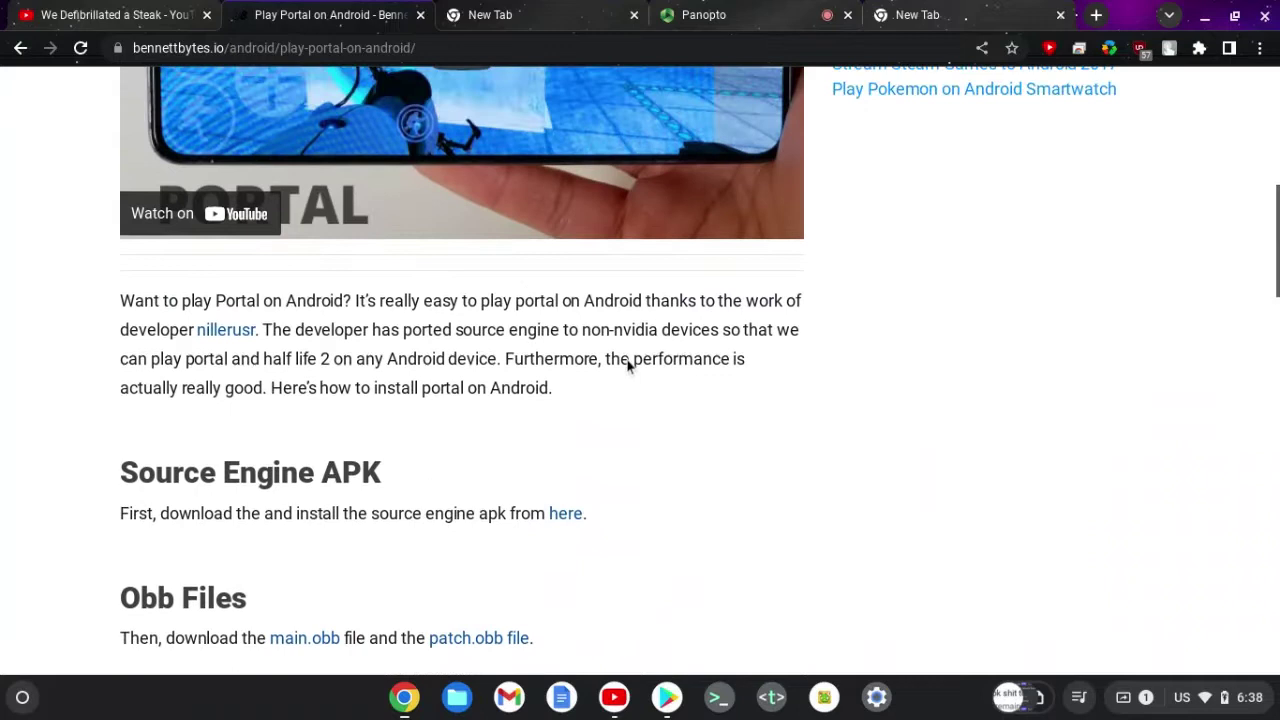
{"action": "scroll", "coordinate": [562, 410], "scroll_direction": "down", "scroll_amount": 3}
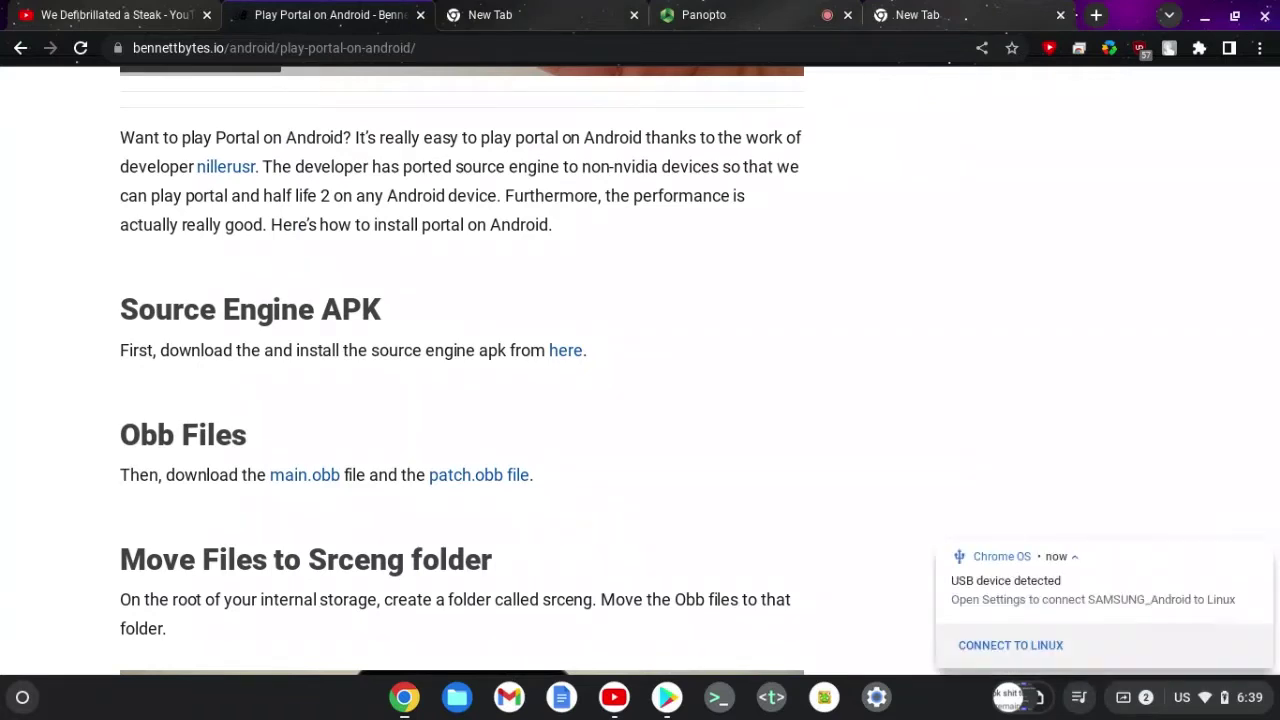
Step: Open Files, dismiss the USB device notice, and start Vysor from the launcher's Linux apps
{"action": "left_click", "coordinate": [457, 697]}
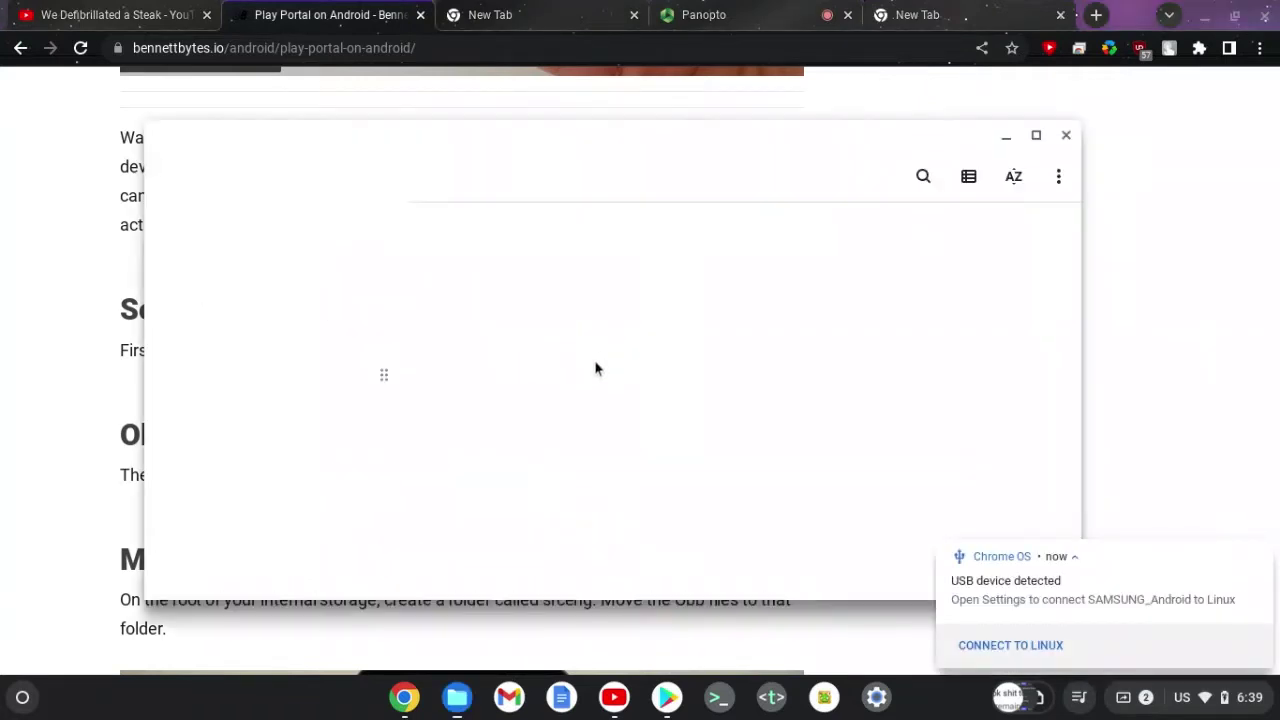
{"action": "left_click", "coordinate": [975, 645]}
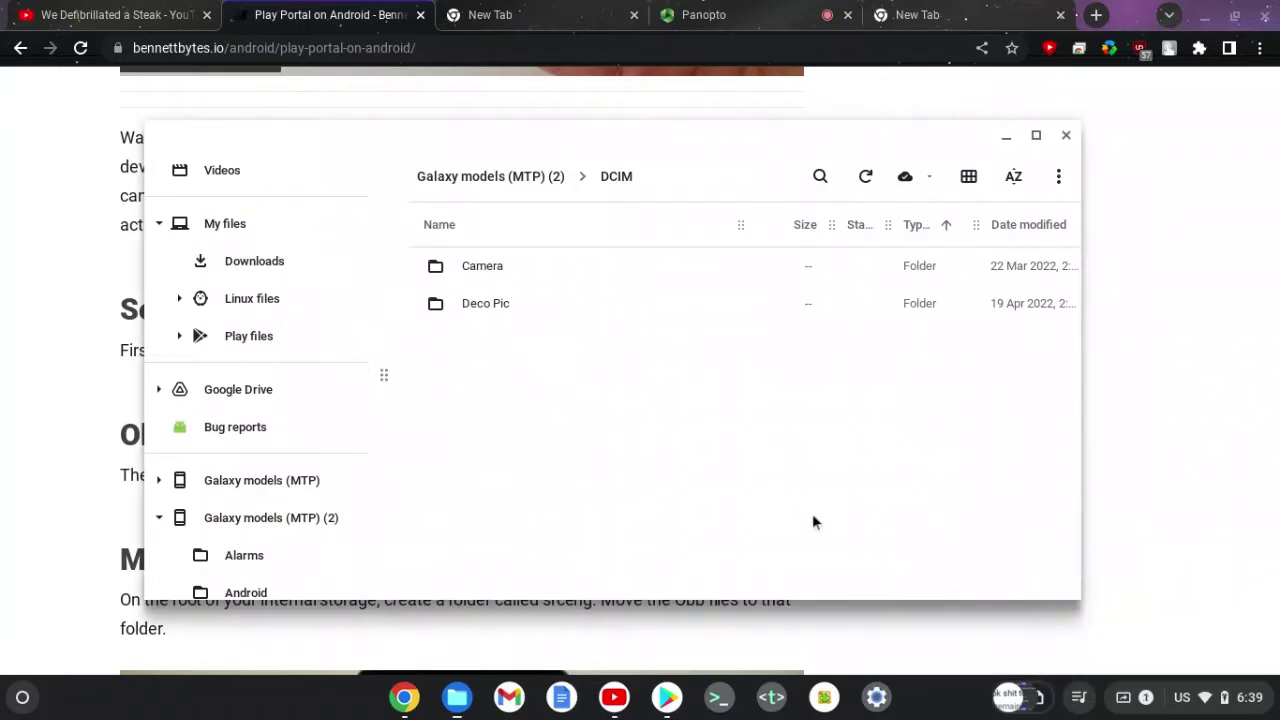
{"action": "key", "text": "super"}
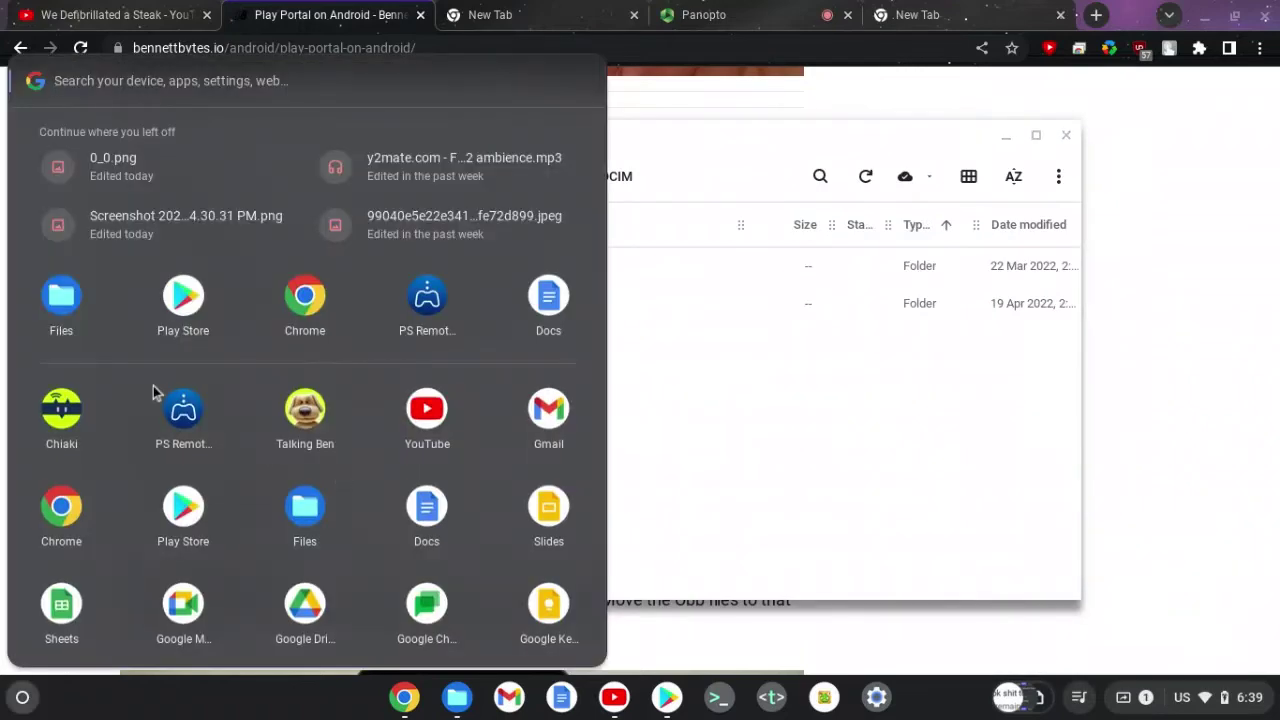
{"action": "scroll", "coordinate": [110, 345], "scroll_direction": "down", "scroll_amount": 5}
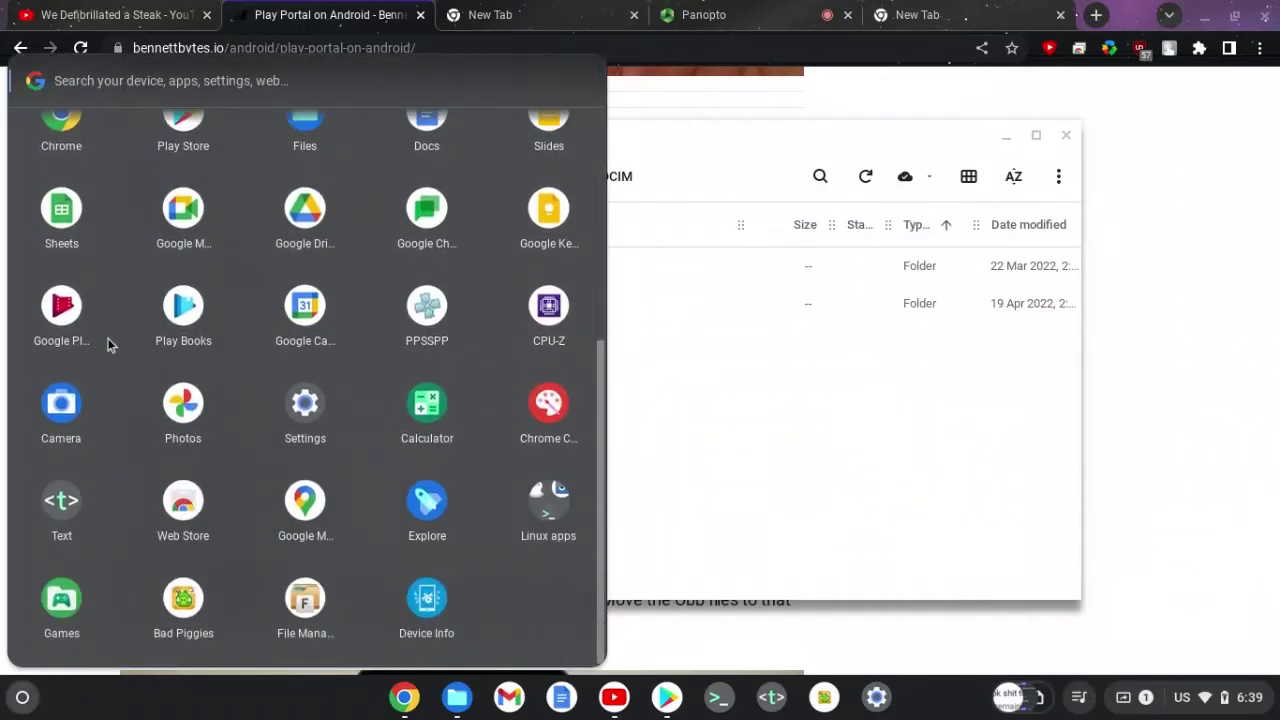
{"action": "scroll", "coordinate": [323, 471], "scroll_direction": "up", "scroll_amount": 1}
{"action": "scroll", "coordinate": [323, 471], "scroll_direction": "down", "scroll_amount": 1}
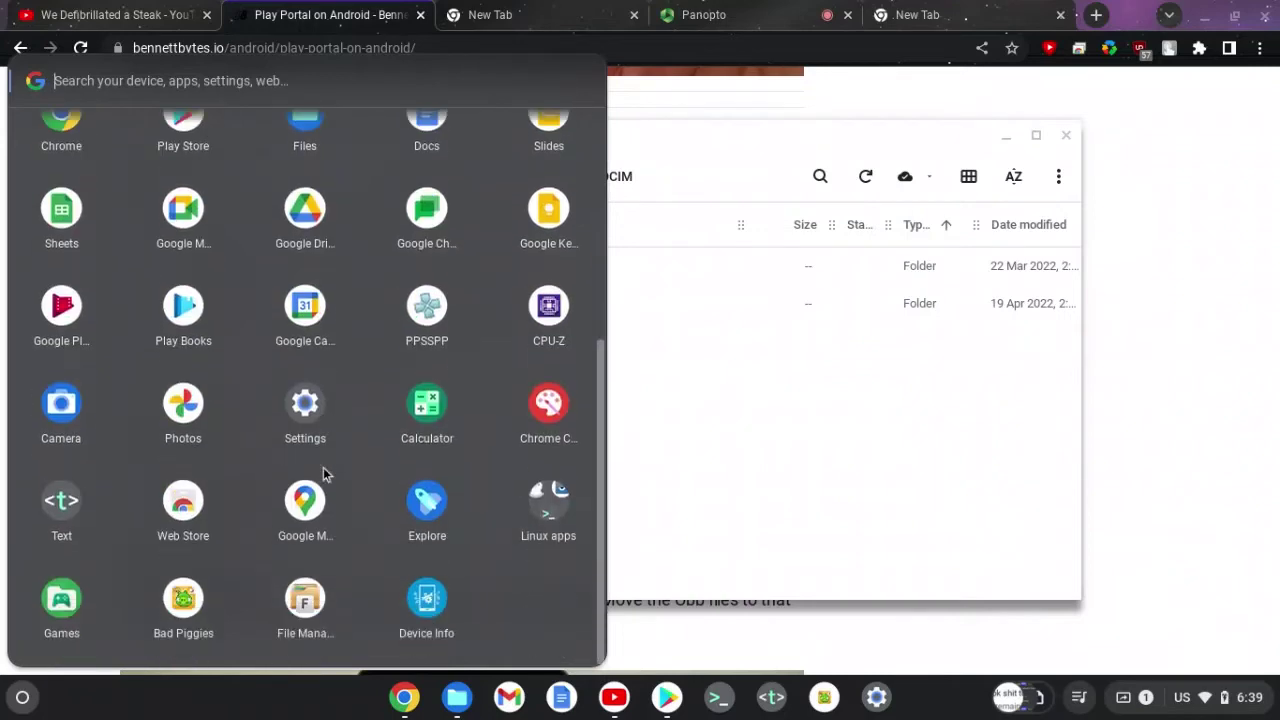
{"action": "left_click", "coordinate": [530, 517]}
{"action": "left_click", "coordinate": [553, 444]}
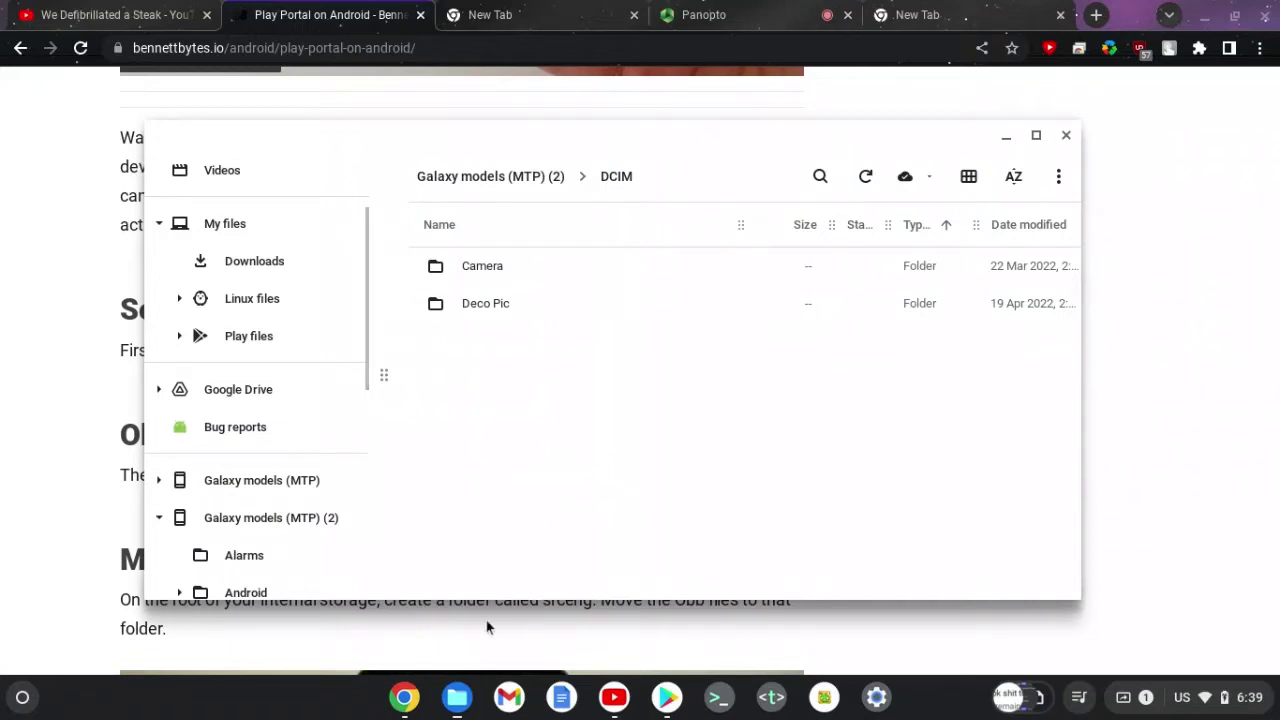
Step: Revisit the launcher's Linux apps folder, then open a Linux terminal window
{"action": "key", "text": "super"}
{"action": "scroll", "coordinate": [566, 400], "scroll_direction": "down", "scroll_amount": 5}
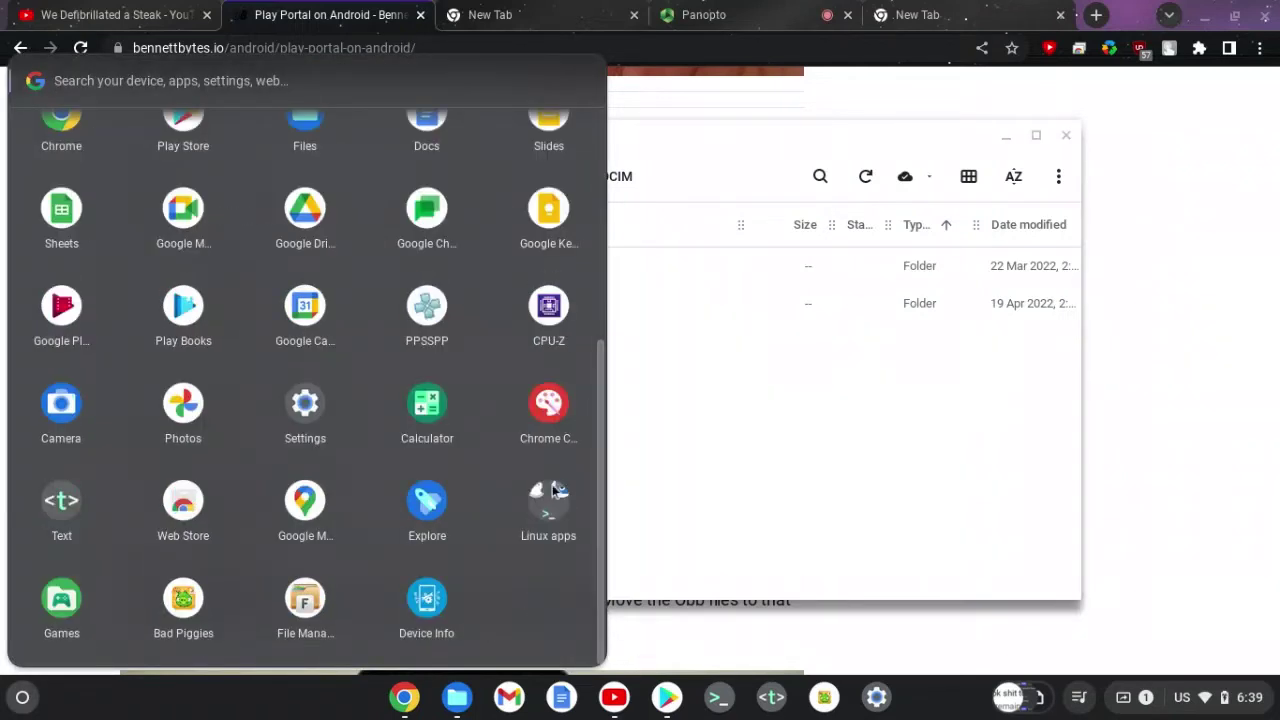
{"action": "left_click", "coordinate": [556, 470]}
{"action": "left_click", "coordinate": [557, 415]}
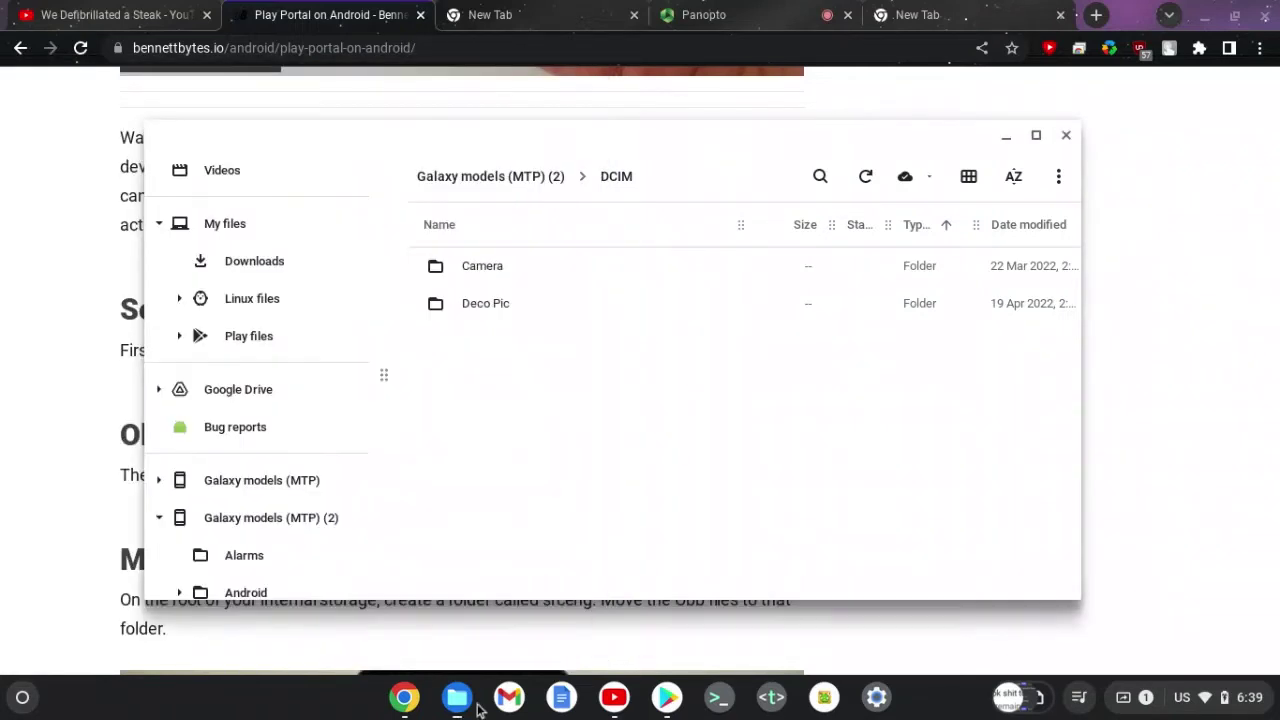
{"action": "left_click", "coordinate": [720, 700]}
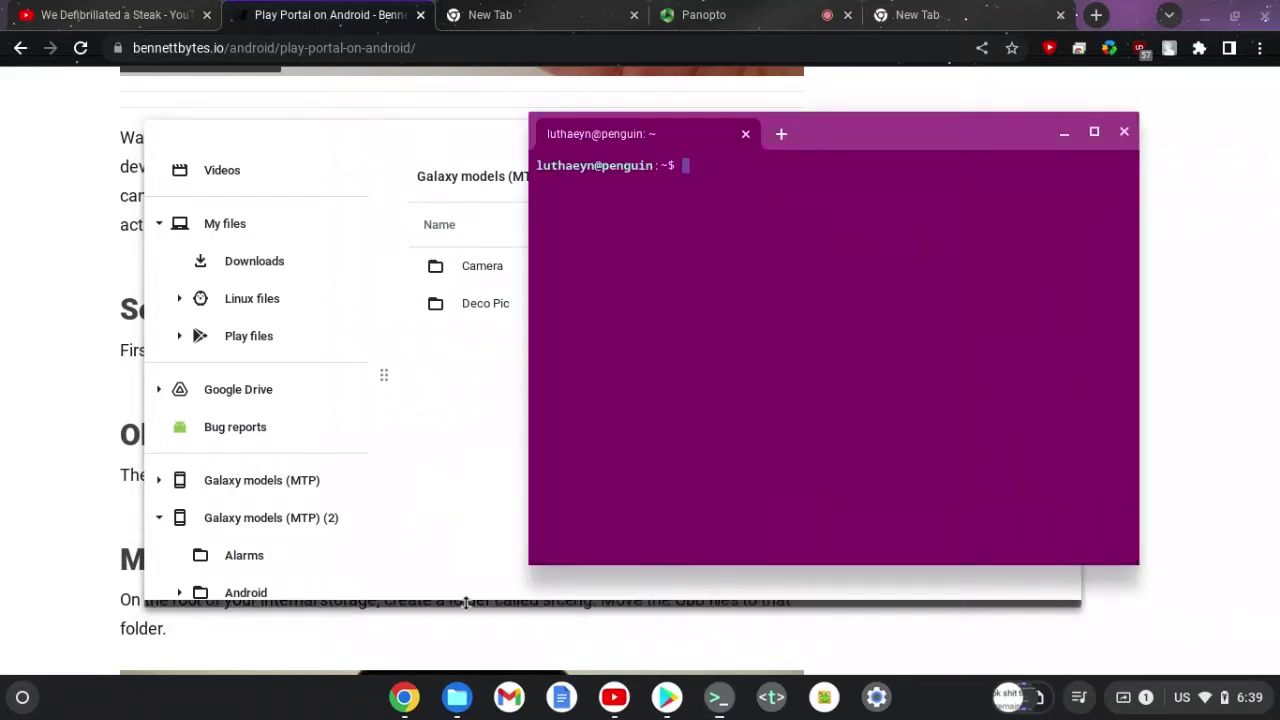
Step: Try running vysor in the terminal, then exit the terminal
{"action": "type", "text": "vysor"}
{"action": "key", "text": "Return"}
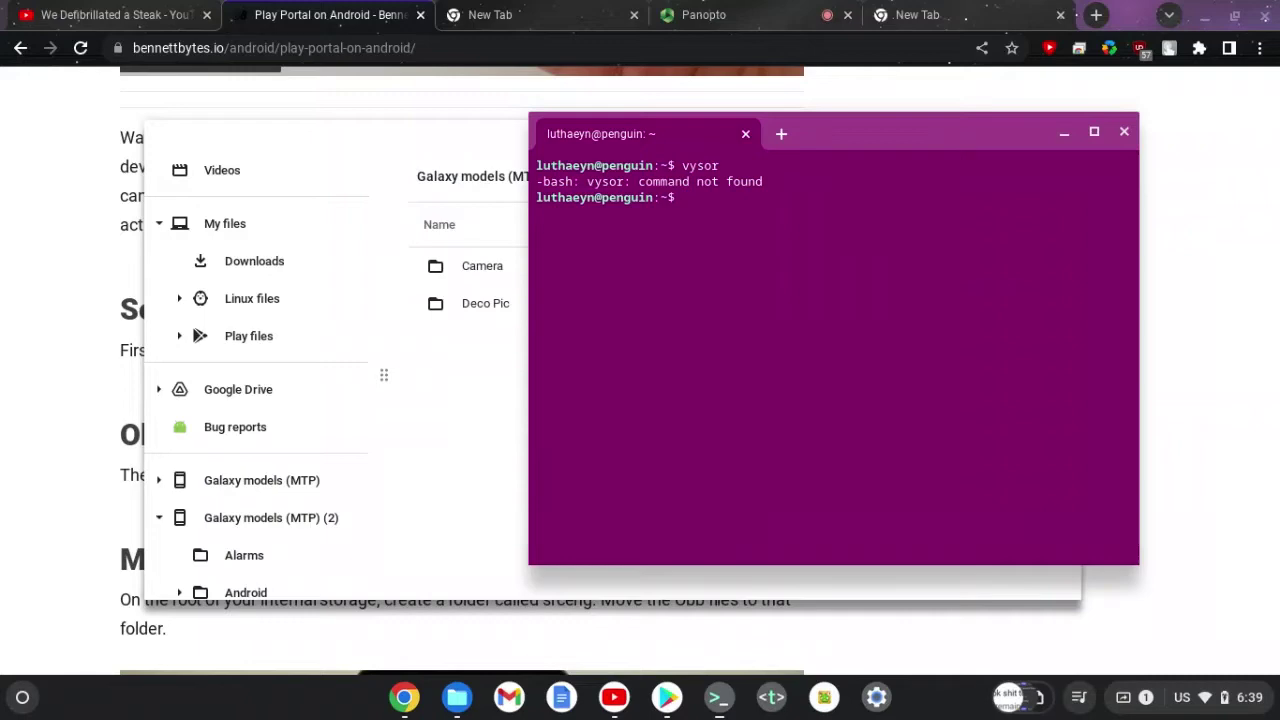
{"action": "type", "text": "ei"}
{"action": "key", "text": "Return"}
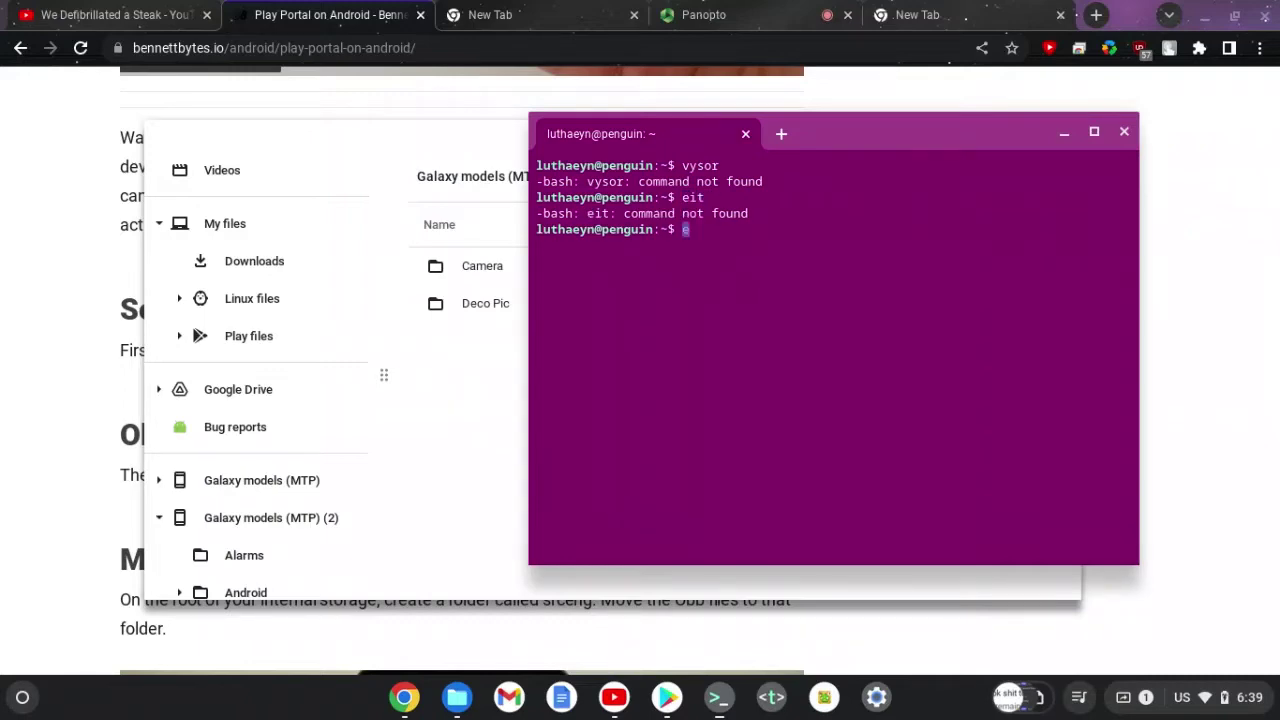
{"action": "type", "text": "xit"}
{"action": "key", "text": "Return"}
Step: Pin Vysor from the launcher's Linux apps folder to the shelf and launch it
{"action": "key", "text": "super"}
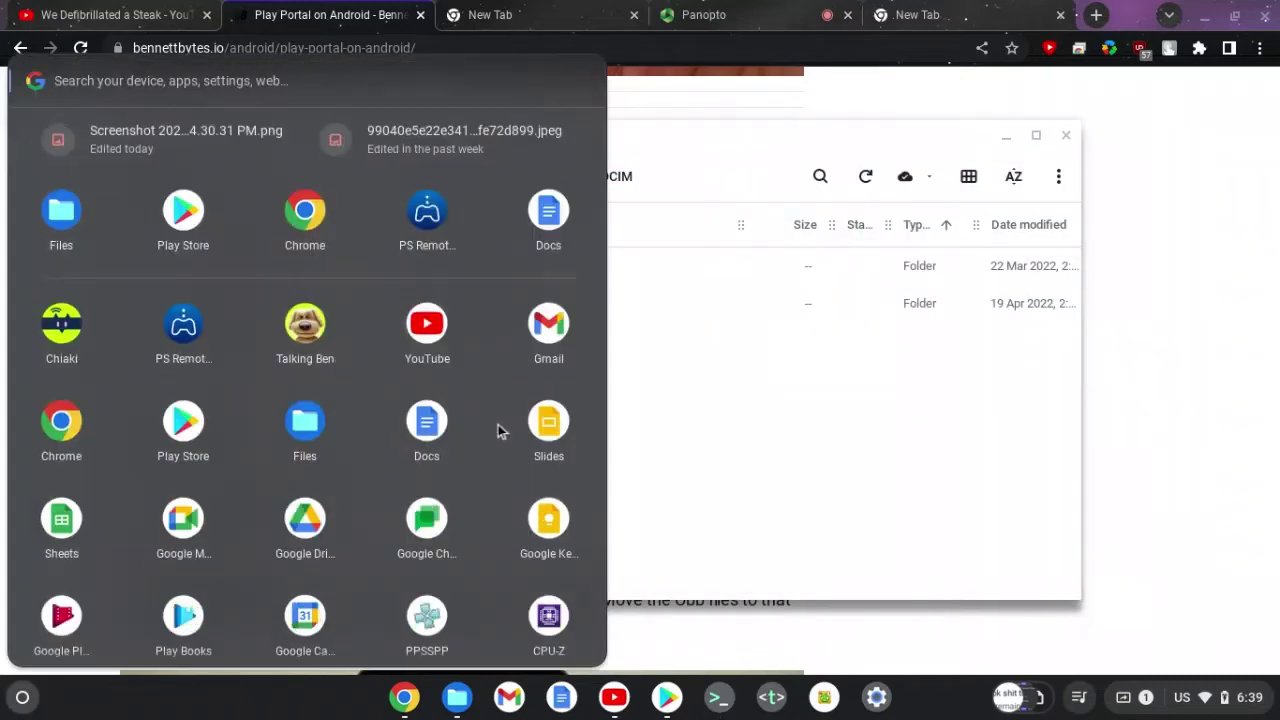
{"action": "scroll", "coordinate": [500, 430], "scroll_direction": "down", "scroll_amount": 3}
{"action": "left_click", "coordinate": [548, 500]}
{"action": "right_click", "coordinate": [557, 438]}
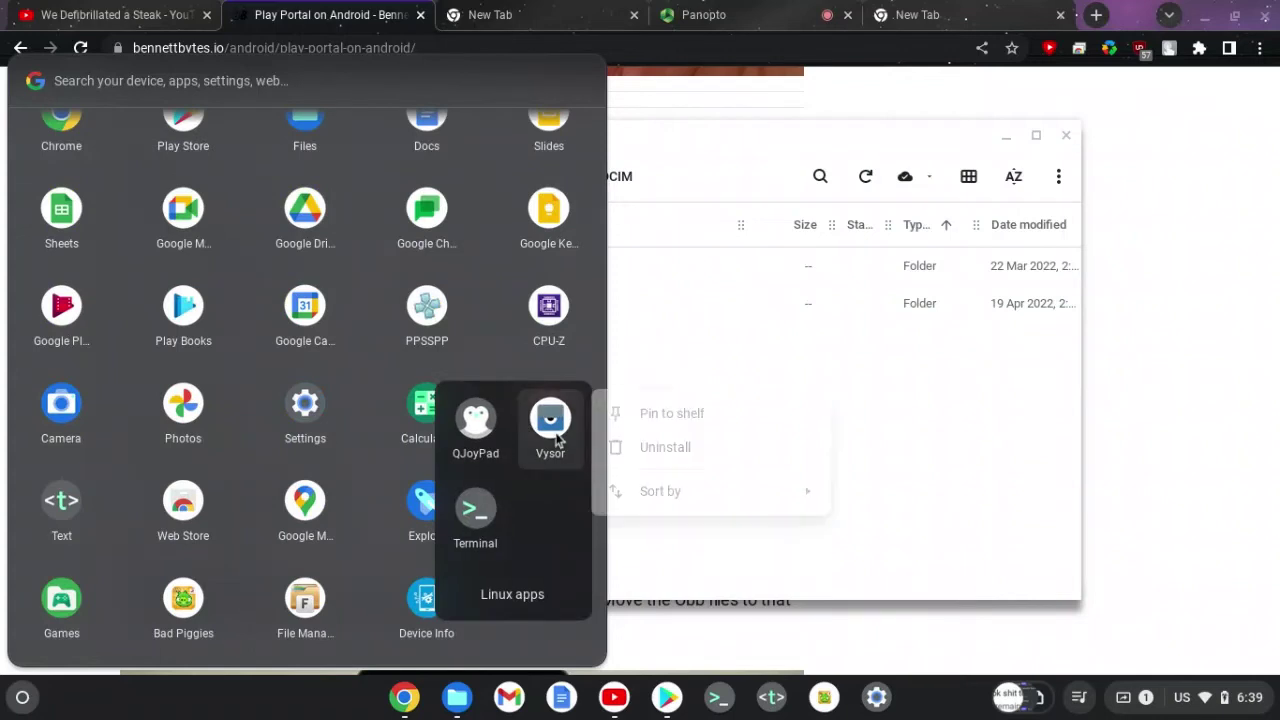
{"action": "left_click", "coordinate": [645, 420]}
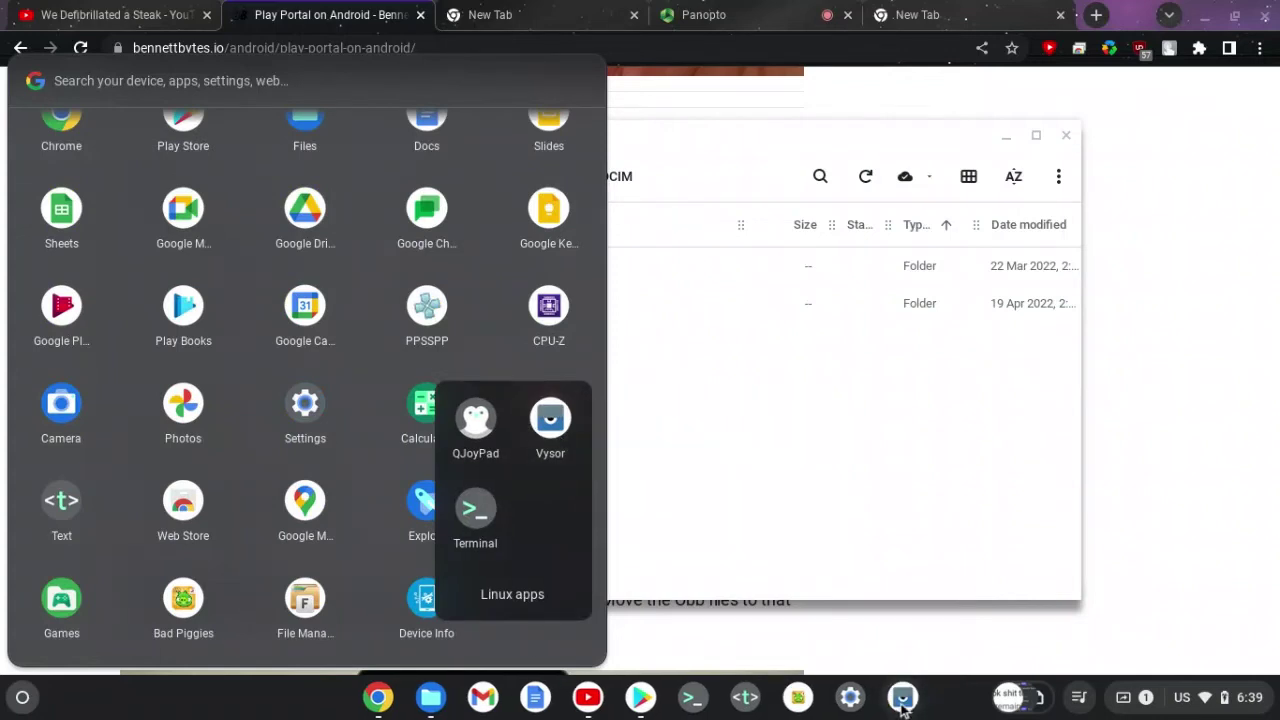
{"action": "left_click", "coordinate": [551, 425]}
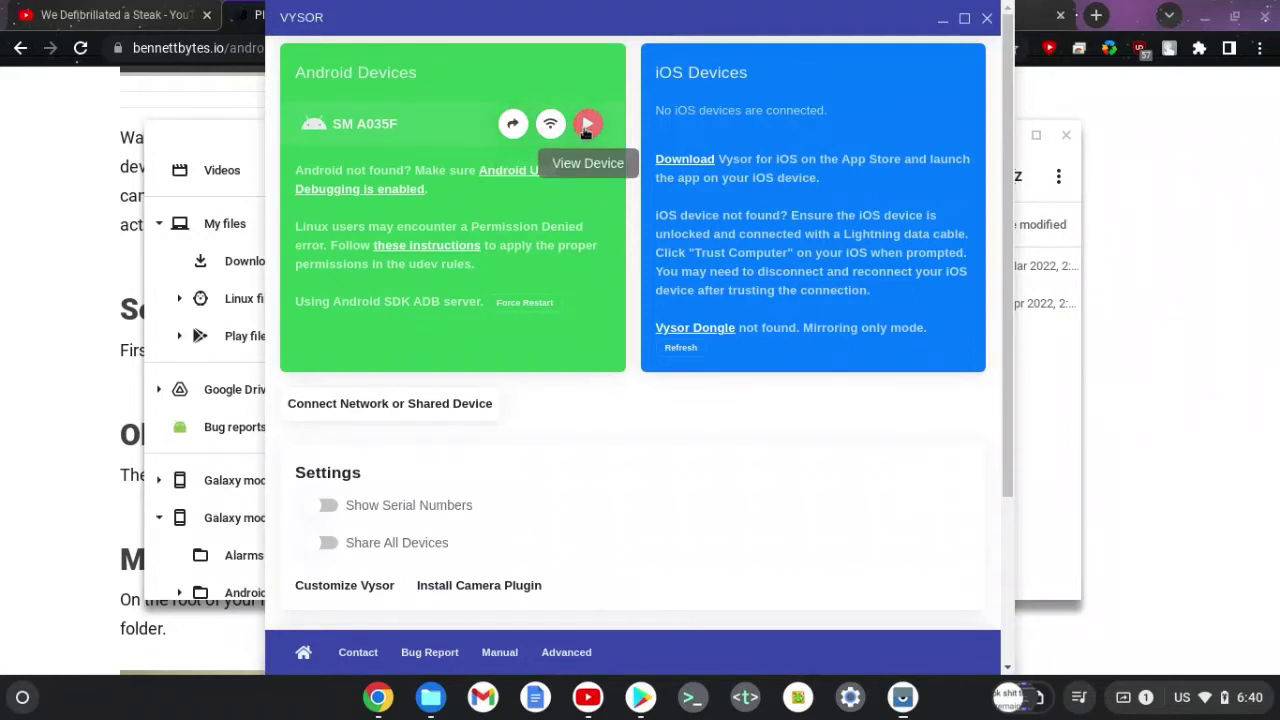
Step: Start mirroring the SM A035F phone from Vysor's Android Devices list
{"action": "left_click", "coordinate": [587, 123]}
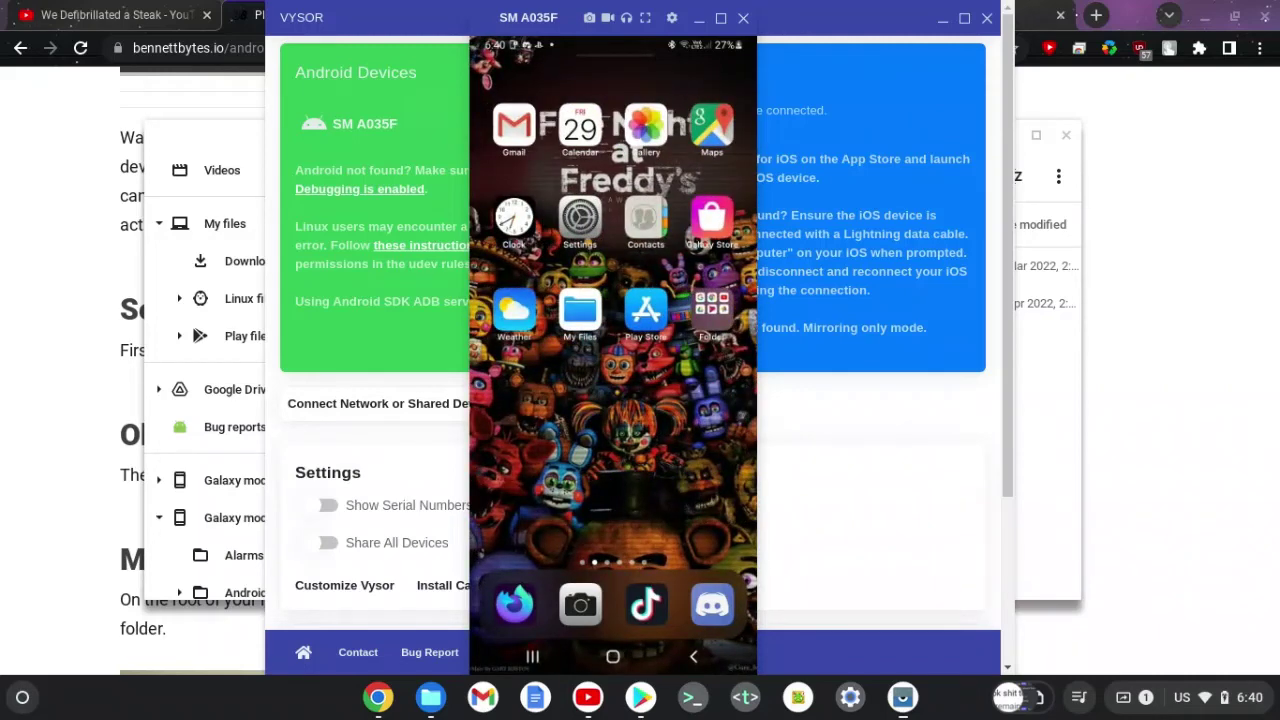
Step: Open Calendar on the mirrored phone, minimize the main Vysor window, and return the phone home
{"action": "left_click", "coordinate": [584, 132]}
{"action": "left_click", "coordinate": [942, 18]}
{"action": "left_click", "coordinate": [942, 18]}
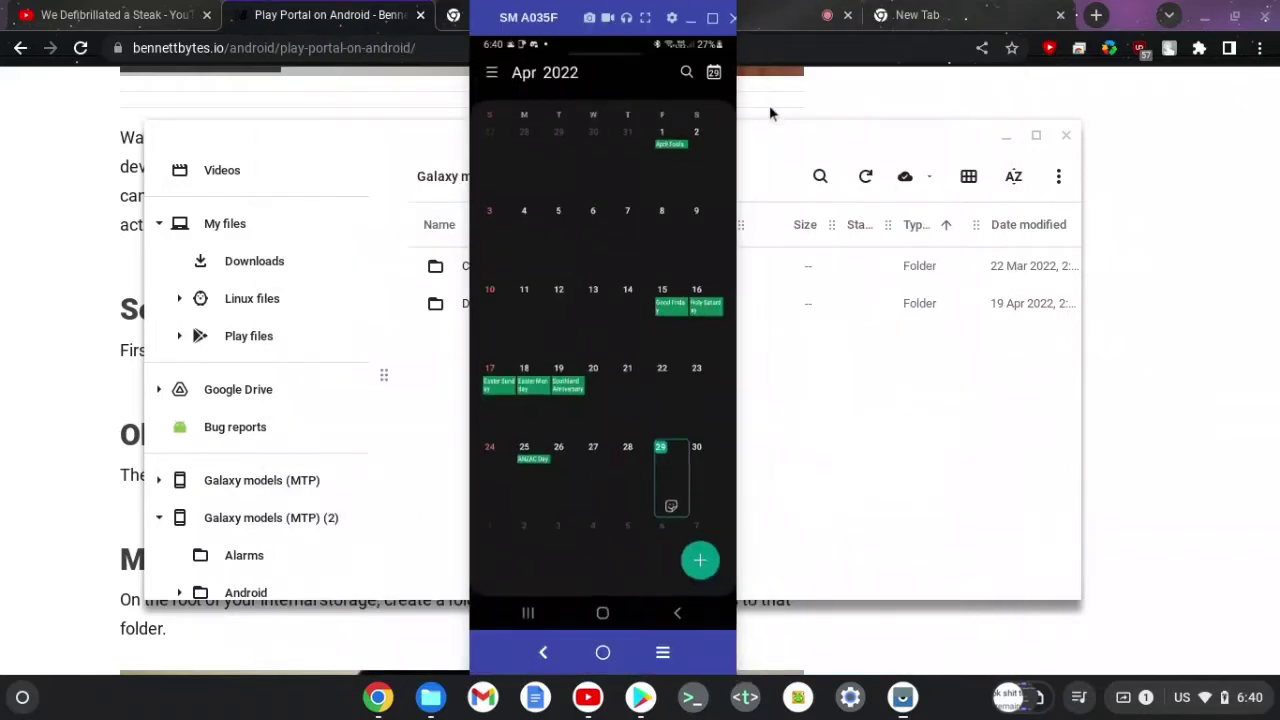
{"action": "left_click", "coordinate": [602, 612]}
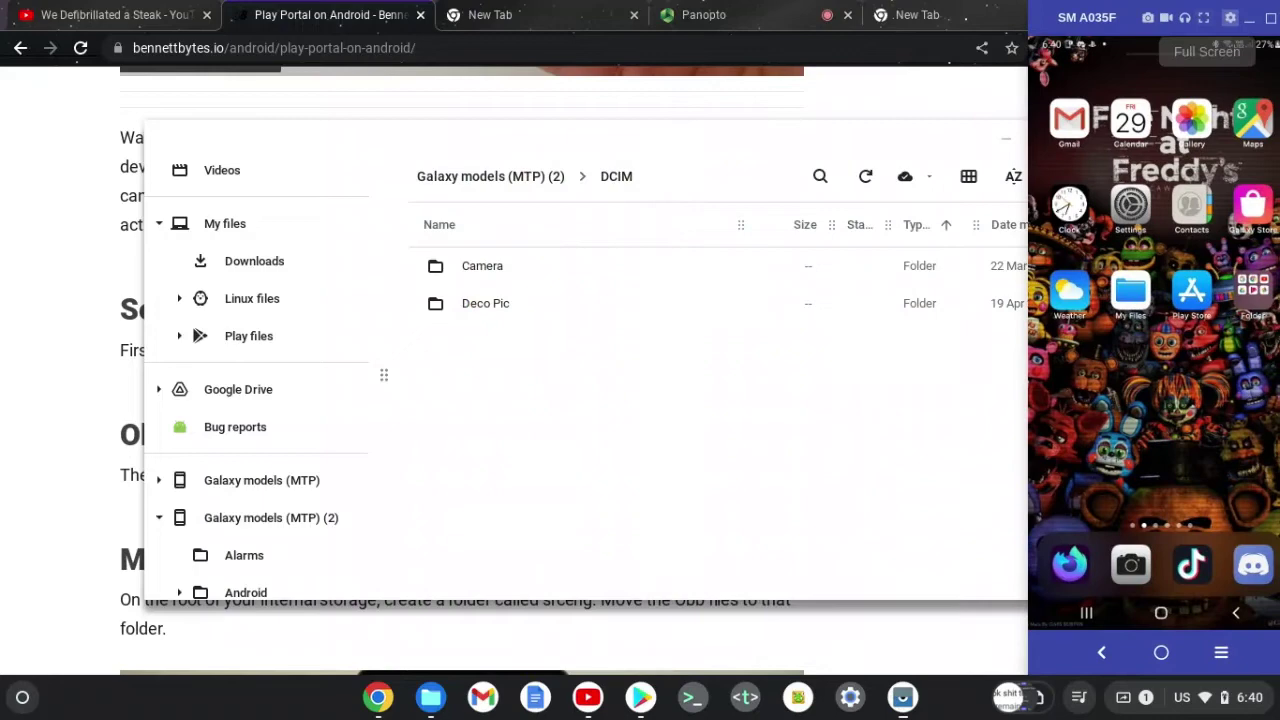
Step: Bring the Chrome guide forward, then raise the SM A035F mirror window via the Vysor shelf icon
{"action": "left_click", "coordinate": [932, 118]}
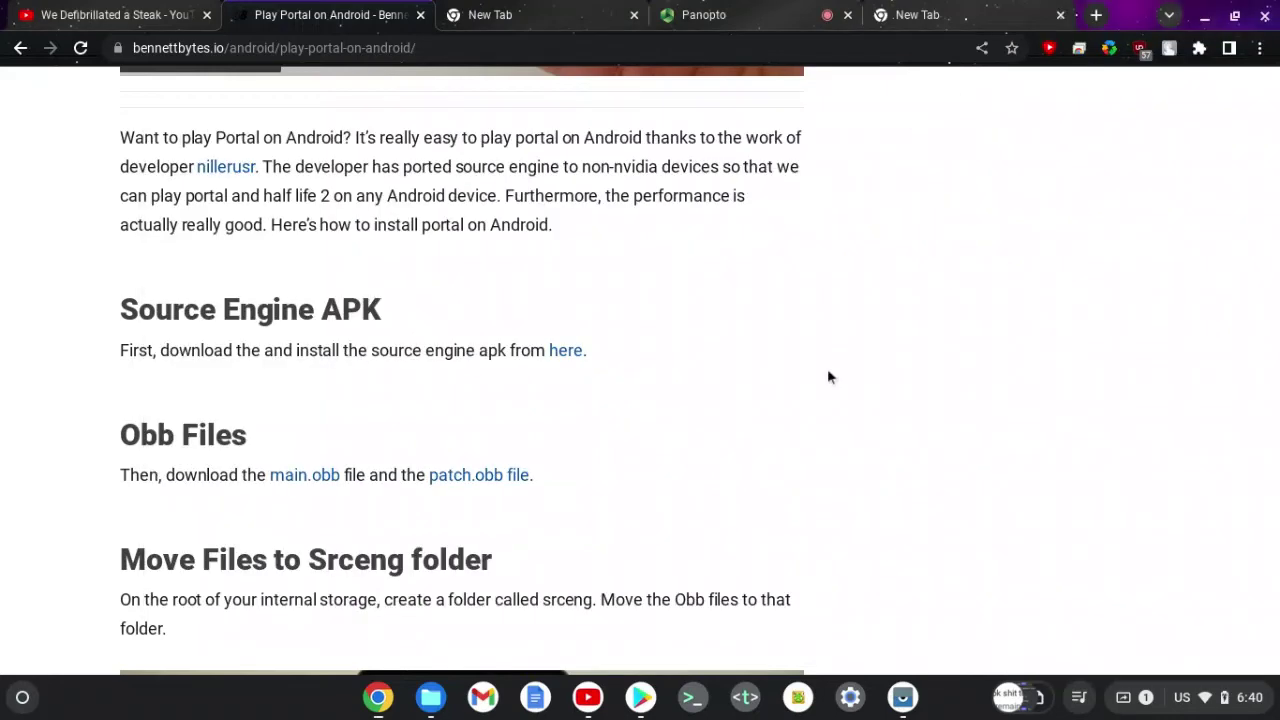
{"action": "scroll", "coordinate": [816, 505], "scroll_direction": "down", "scroll_amount": 1}
{"action": "scroll", "coordinate": [816, 512], "scroll_direction": "up", "scroll_amount": 1}
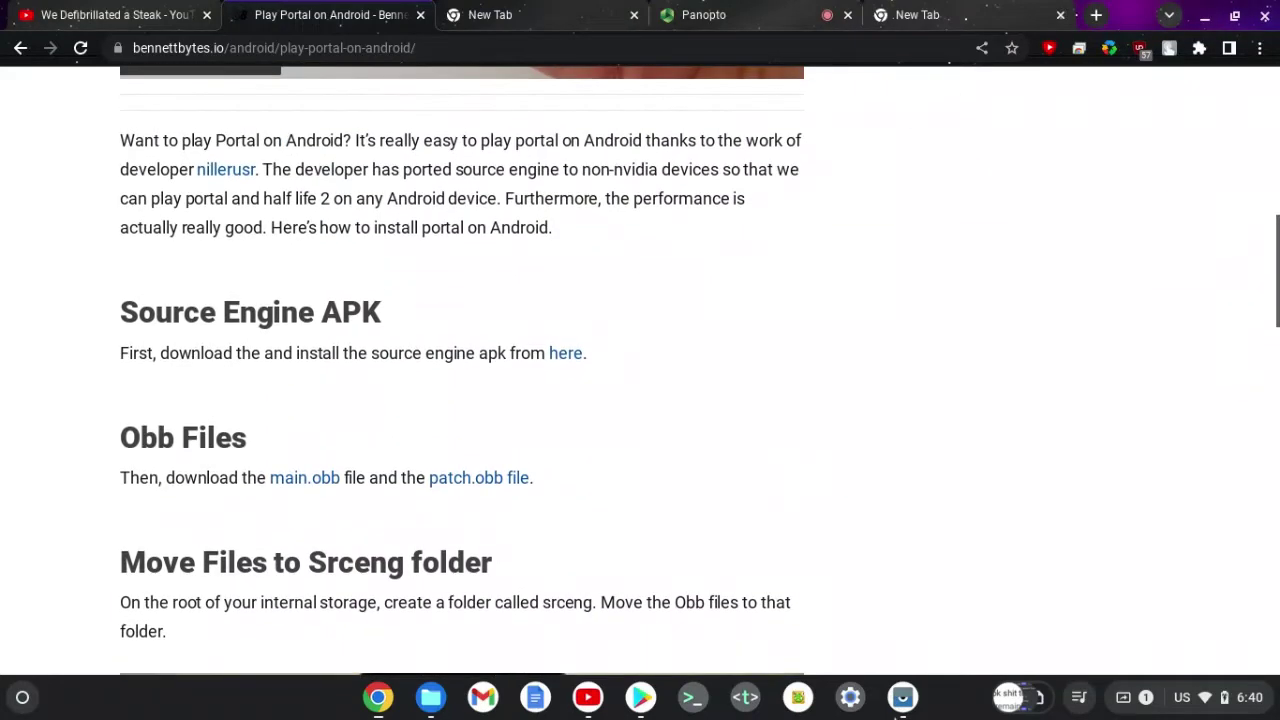
{"action": "left_click", "coordinate": [902, 697]}
{"action": "left_click", "coordinate": [928, 610]}
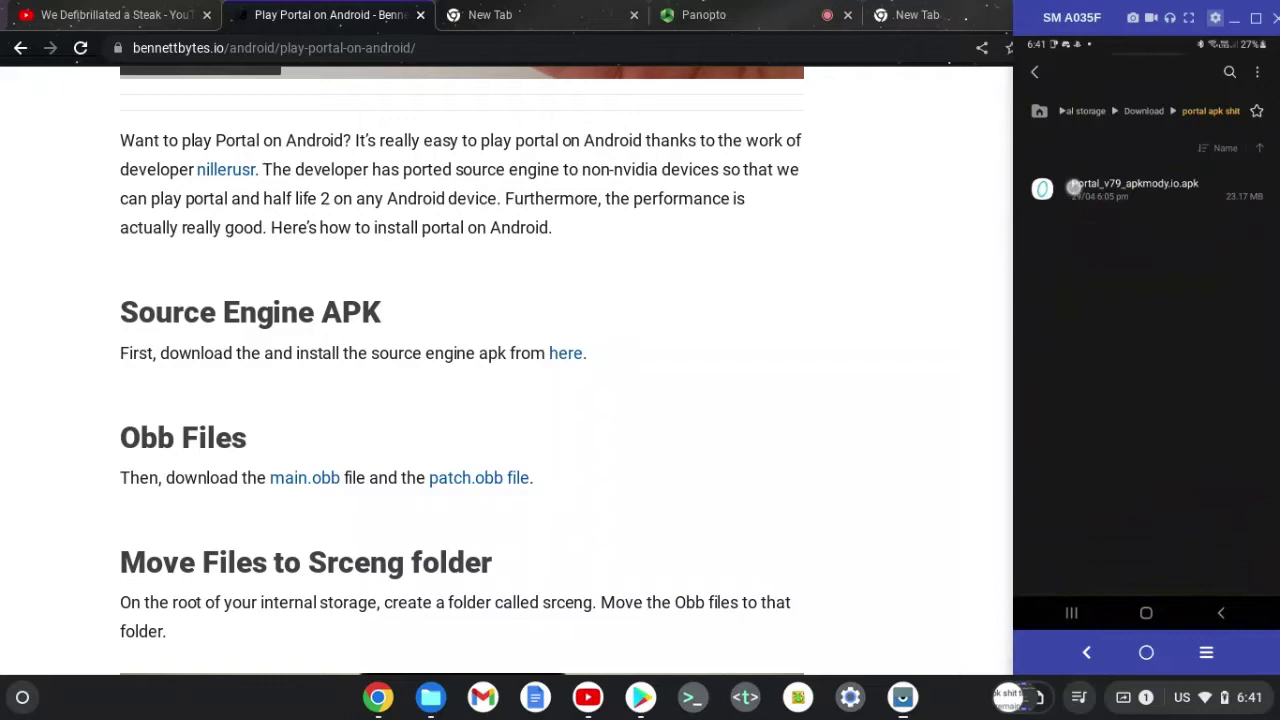
Step: Install source-engine-android11-fix.apk from the Download folder and dismiss the installed notice
{"action": "left_click", "coordinate": [1034, 71]}
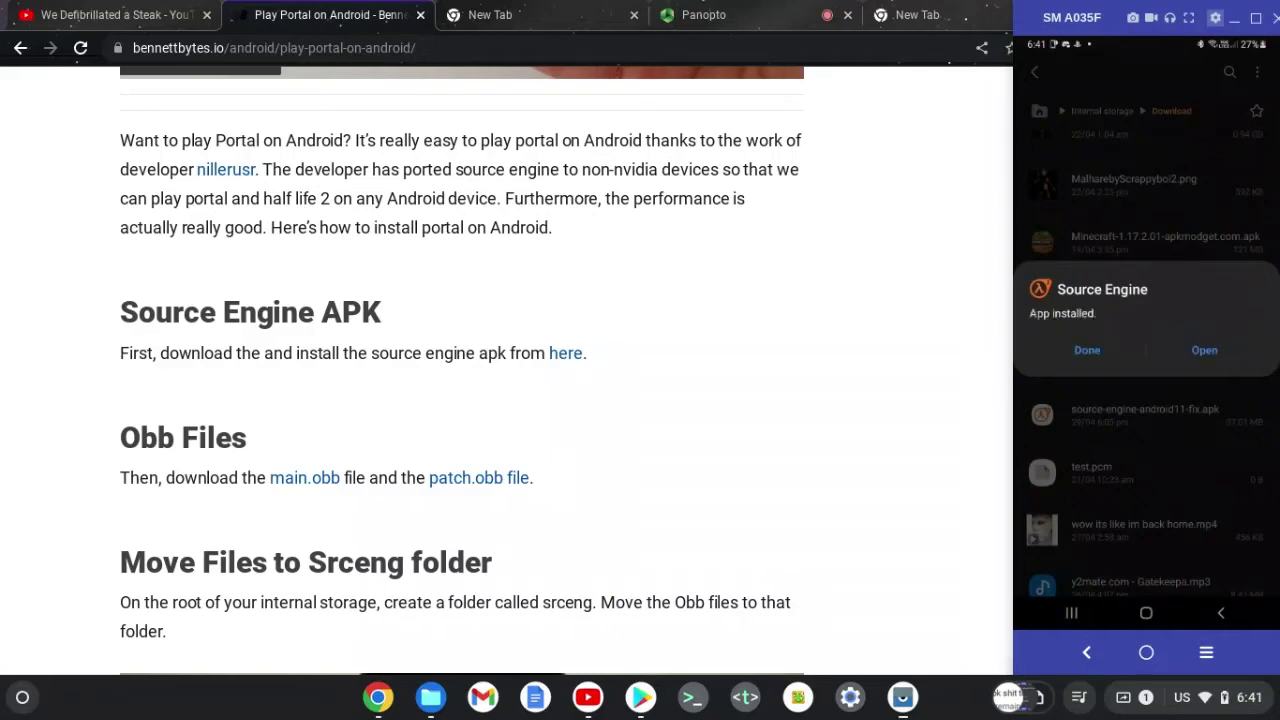
{"action": "left_click", "coordinate": [1146, 612]}
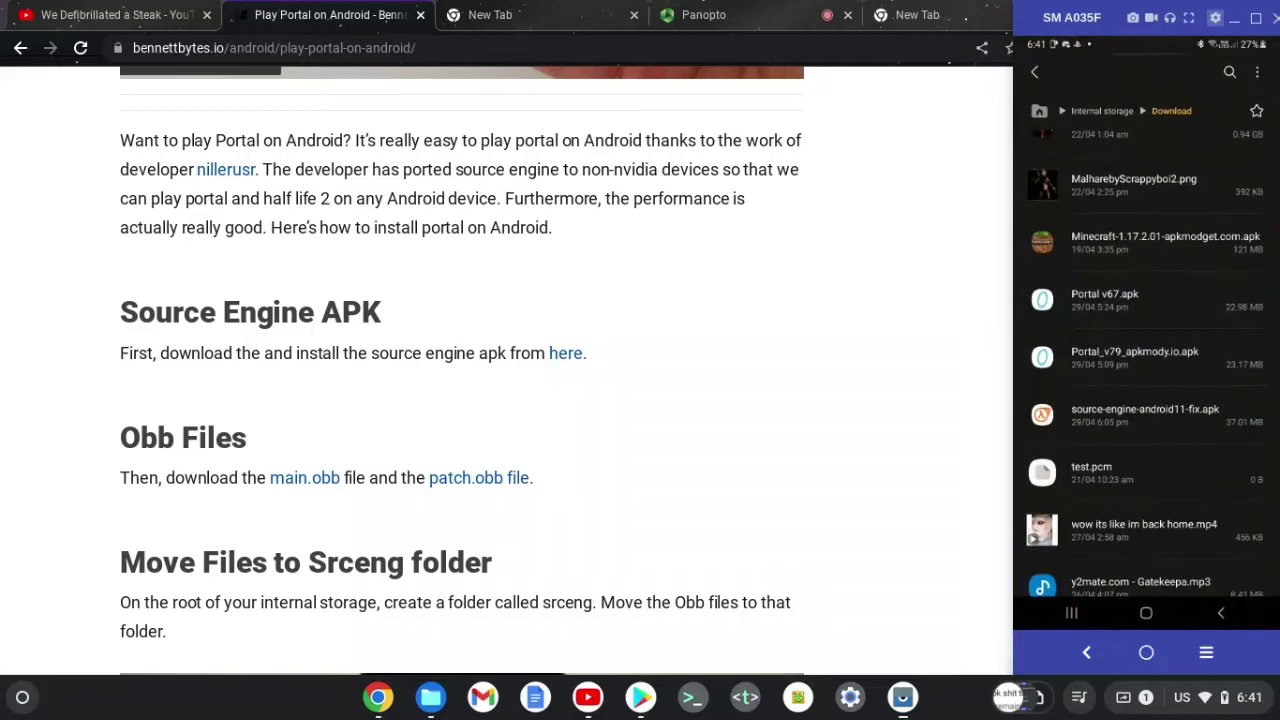
Step: Go back to Internal storage in My Files and browse its folder list
{"action": "left_click", "coordinate": [1220, 612]}
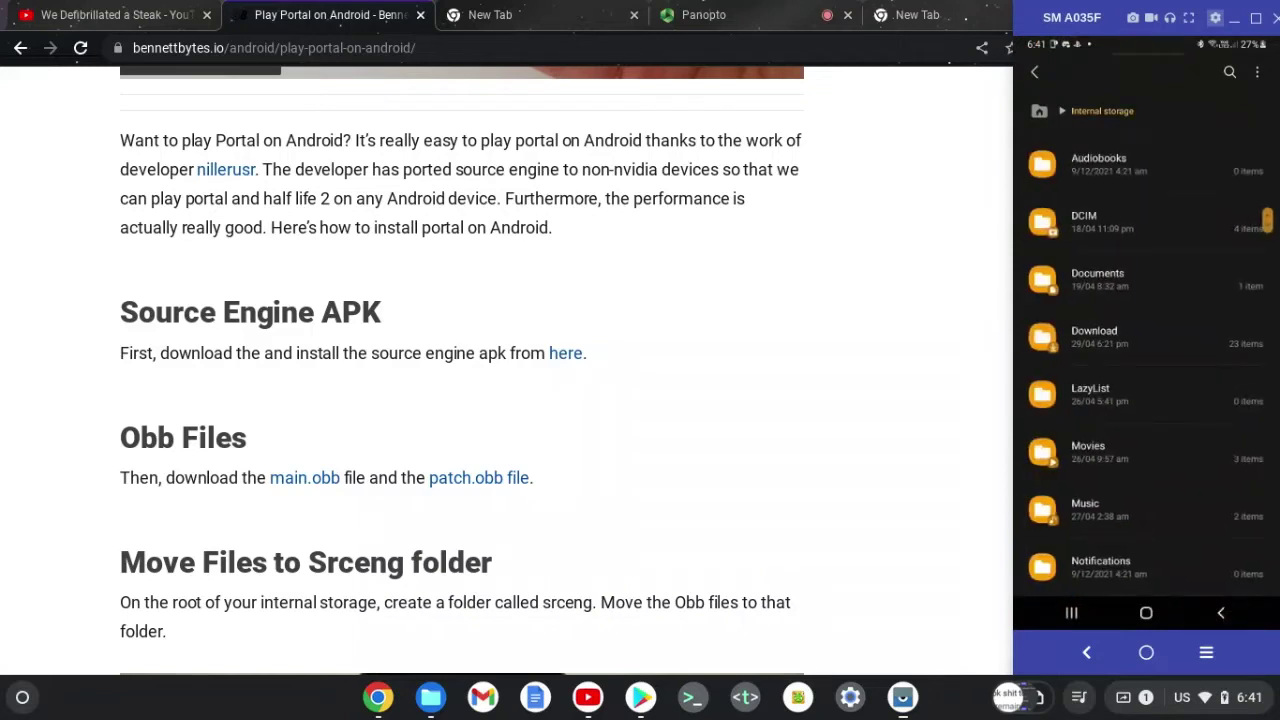
{"action": "left_click_drag", "start_coordinate": [1080, 395], "coordinate": [1066, 276]}
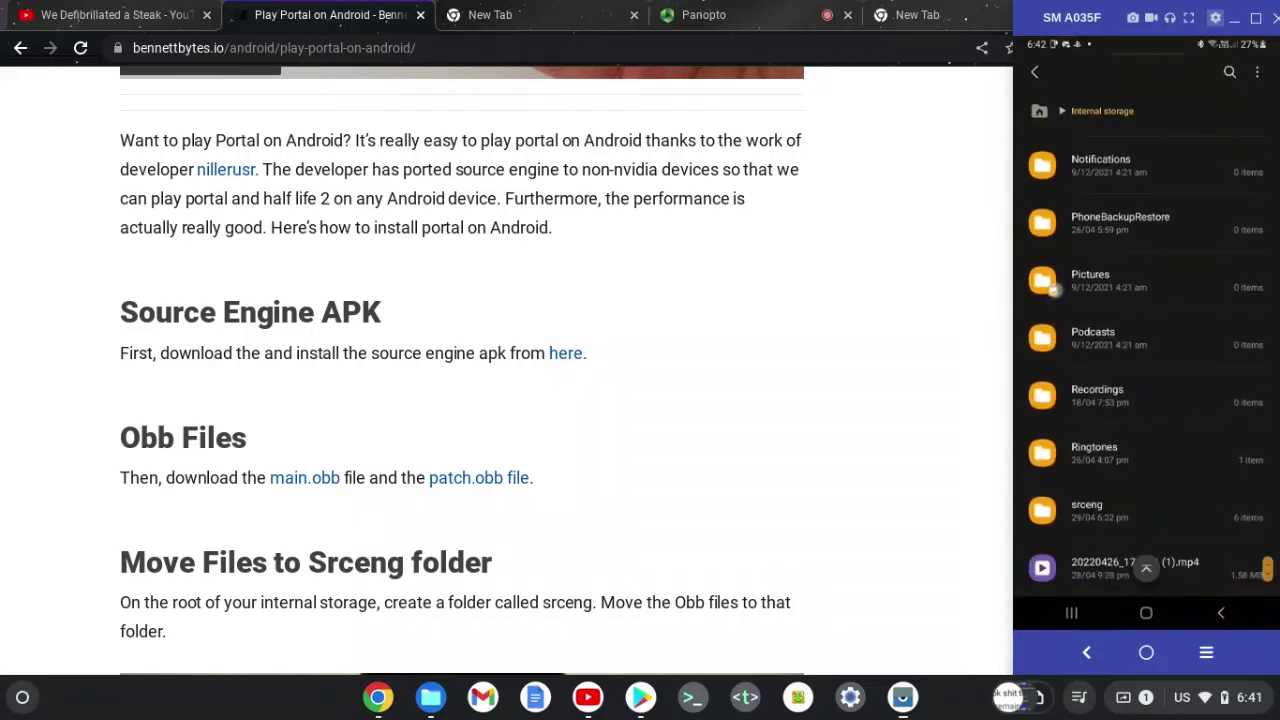
{"action": "right_click", "coordinate": [1064, 345]}
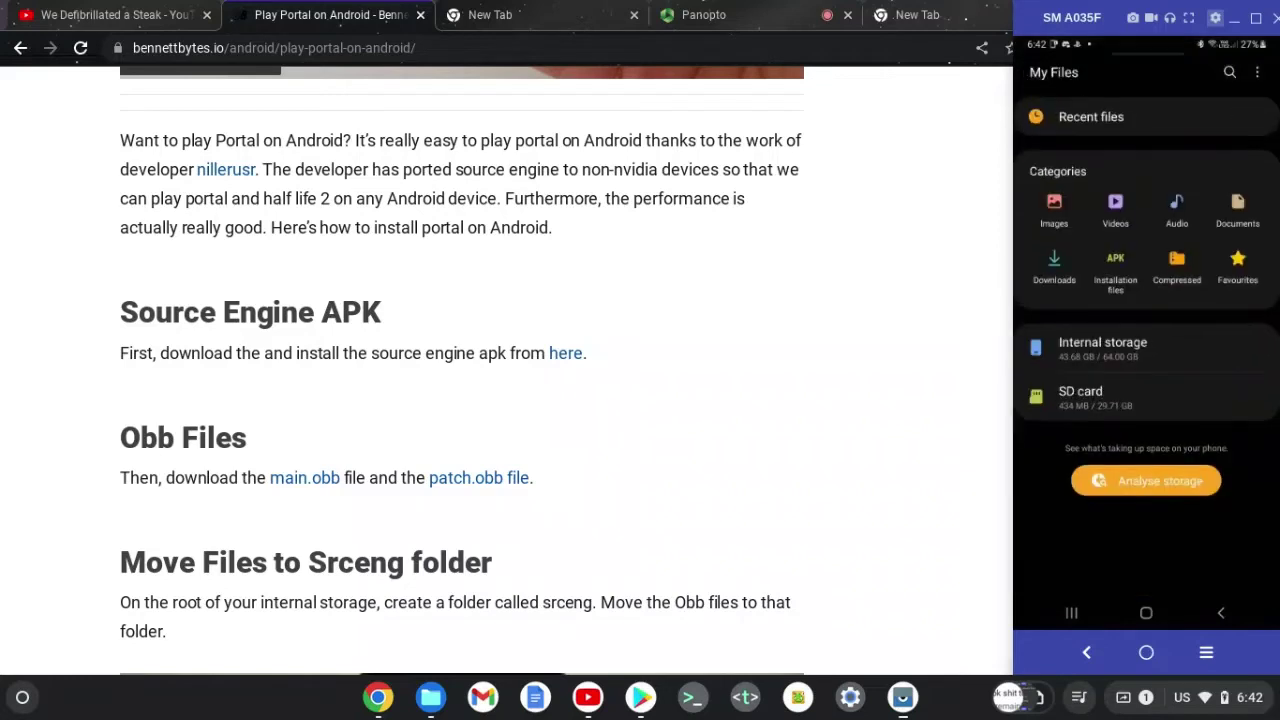
{"action": "left_click", "coordinate": [1064, 345]}
{"action": "scroll", "coordinate": [1146, 350], "scroll_direction": "down", "scroll_amount": 10}
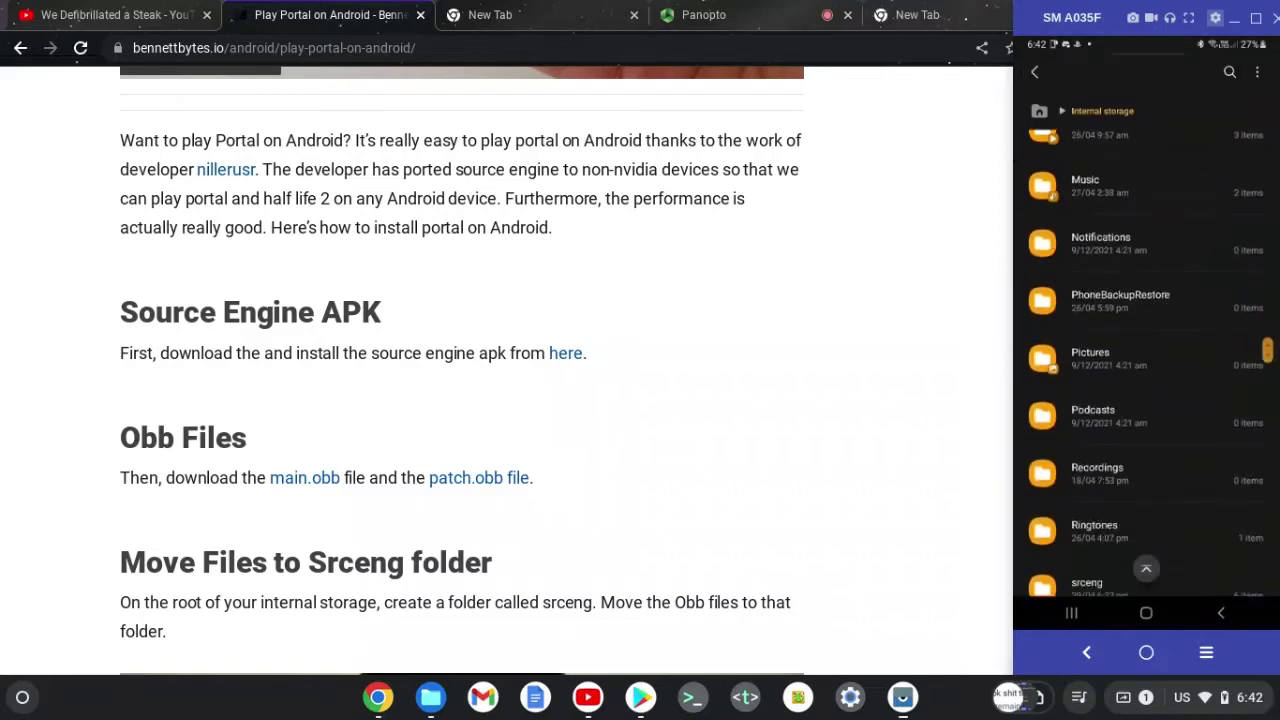
{"action": "left_click", "coordinate": [1260, 78]}
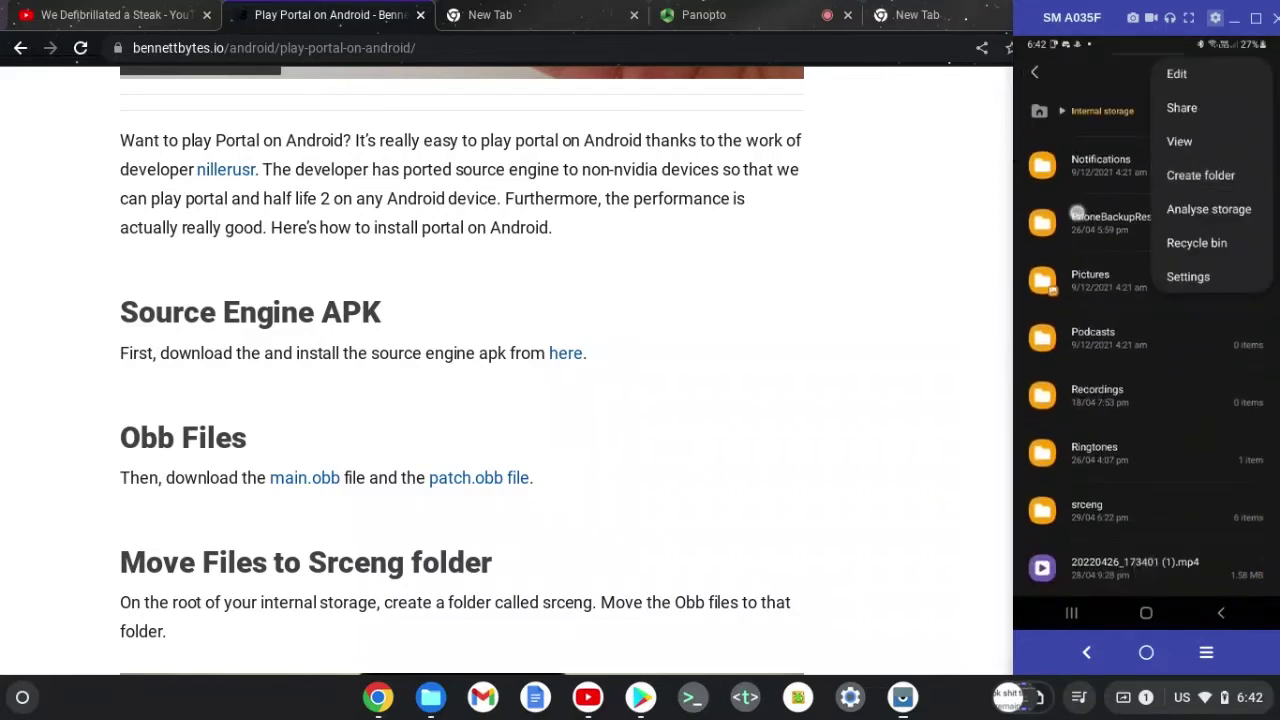
{"action": "left_click", "coordinate": [1042, 372]}
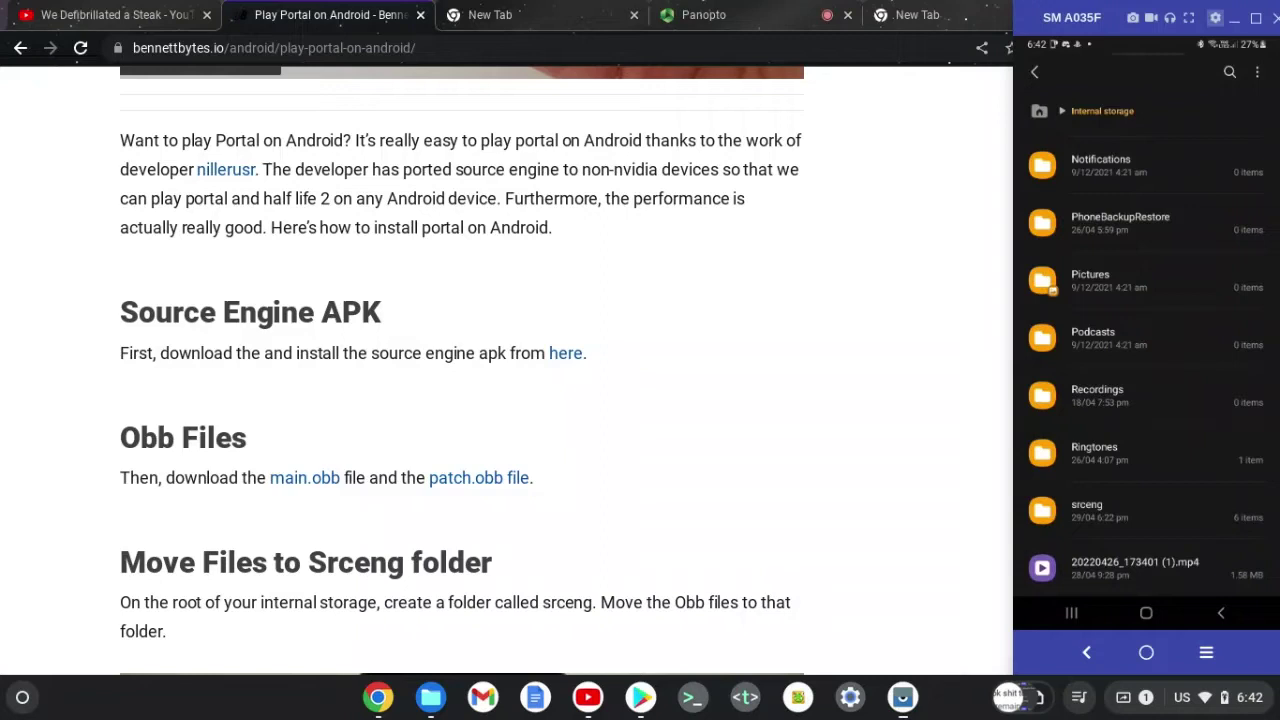
Step: Check the srceng folder's platform folder and patch.obb, then return to the home screen
{"action": "left_click", "coordinate": [1100, 510]}
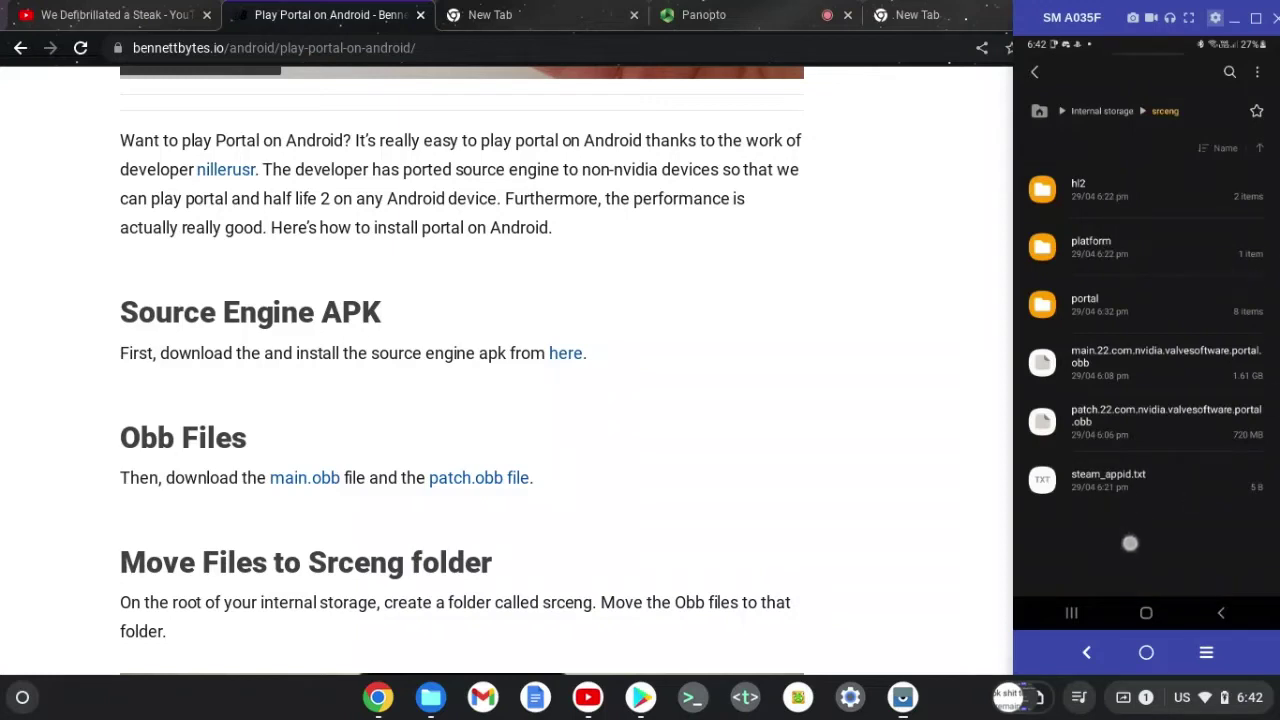
{"action": "left_click", "coordinate": [1166, 260]}
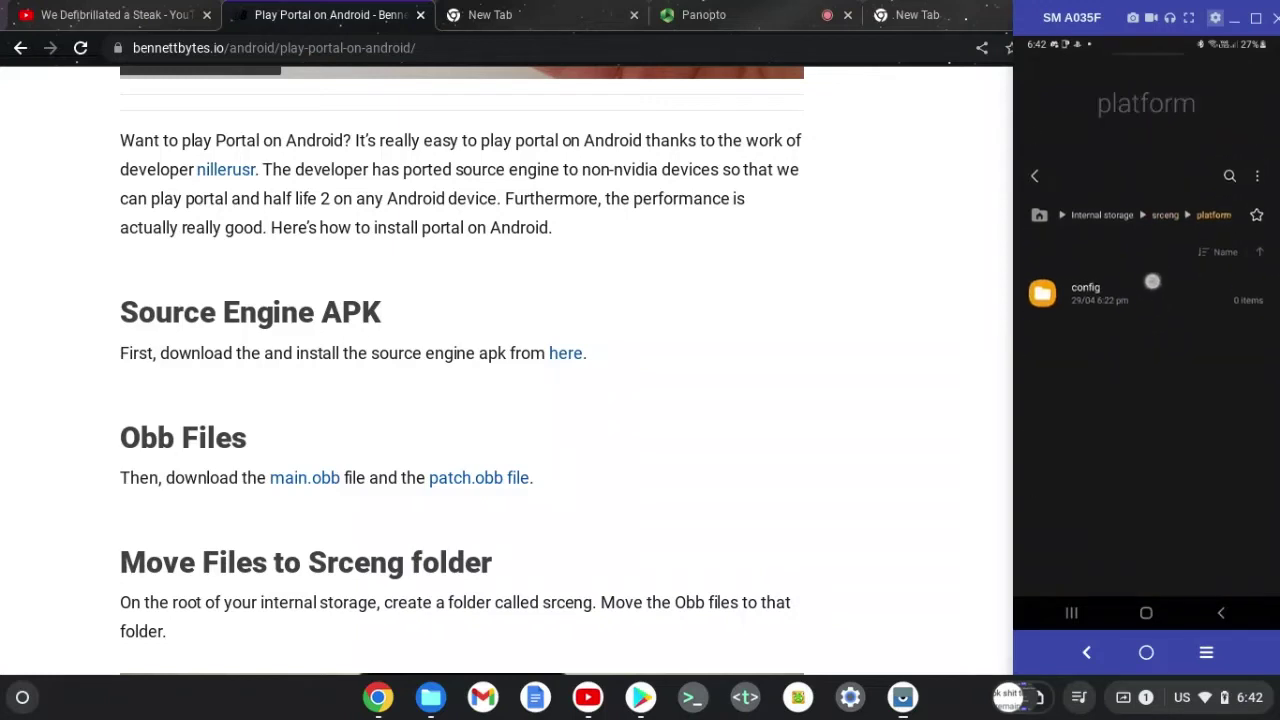
{"action": "left_click", "coordinate": [1035, 239]}
{"action": "left_click_drag", "start_coordinate": [1157, 486], "coordinate": [1180, 334]}
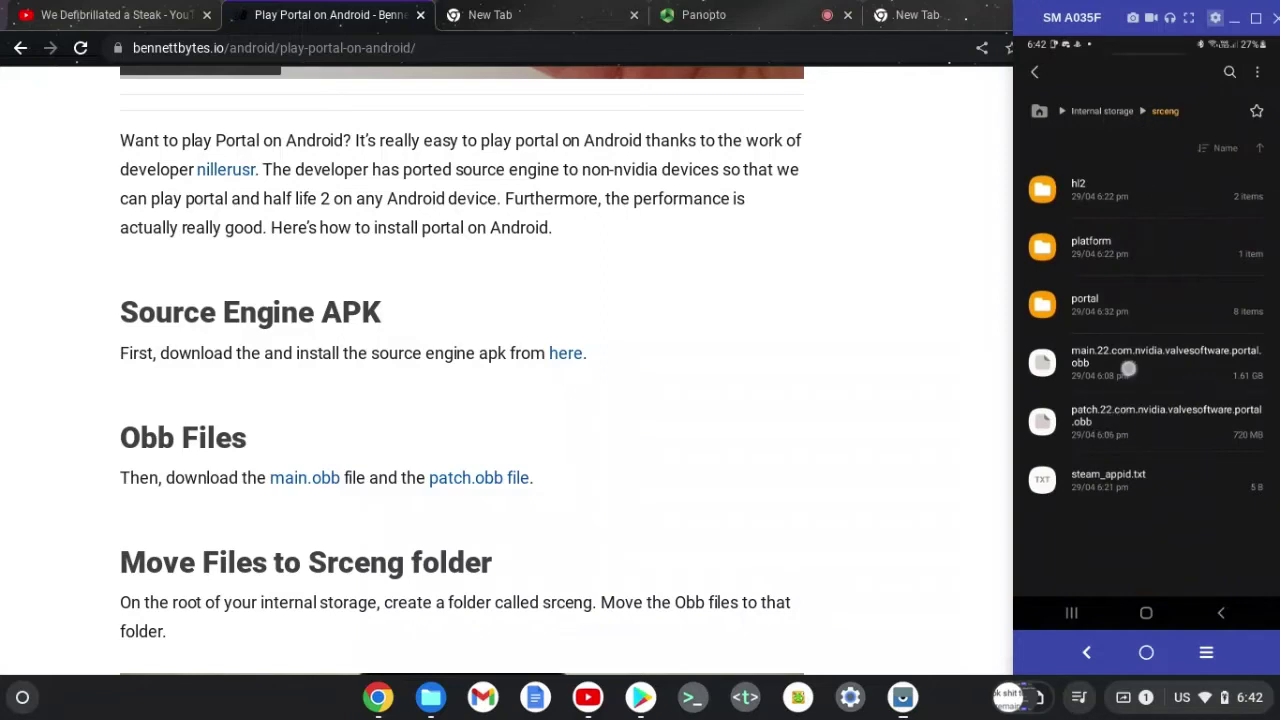
{"action": "left_click", "coordinate": [1146, 408]}
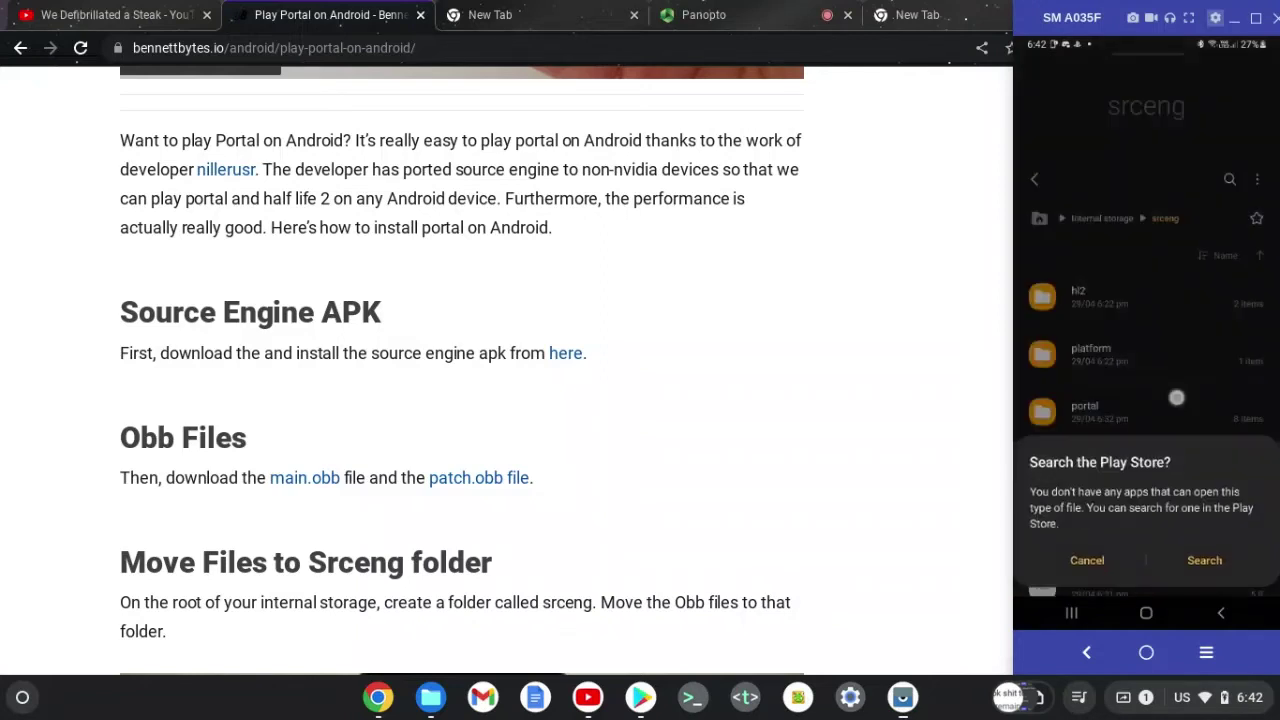
{"action": "left_click", "coordinate": [1168, 355]}
{"action": "left_click_drag", "start_coordinate": [1168, 351], "coordinate": [1205, 255]}
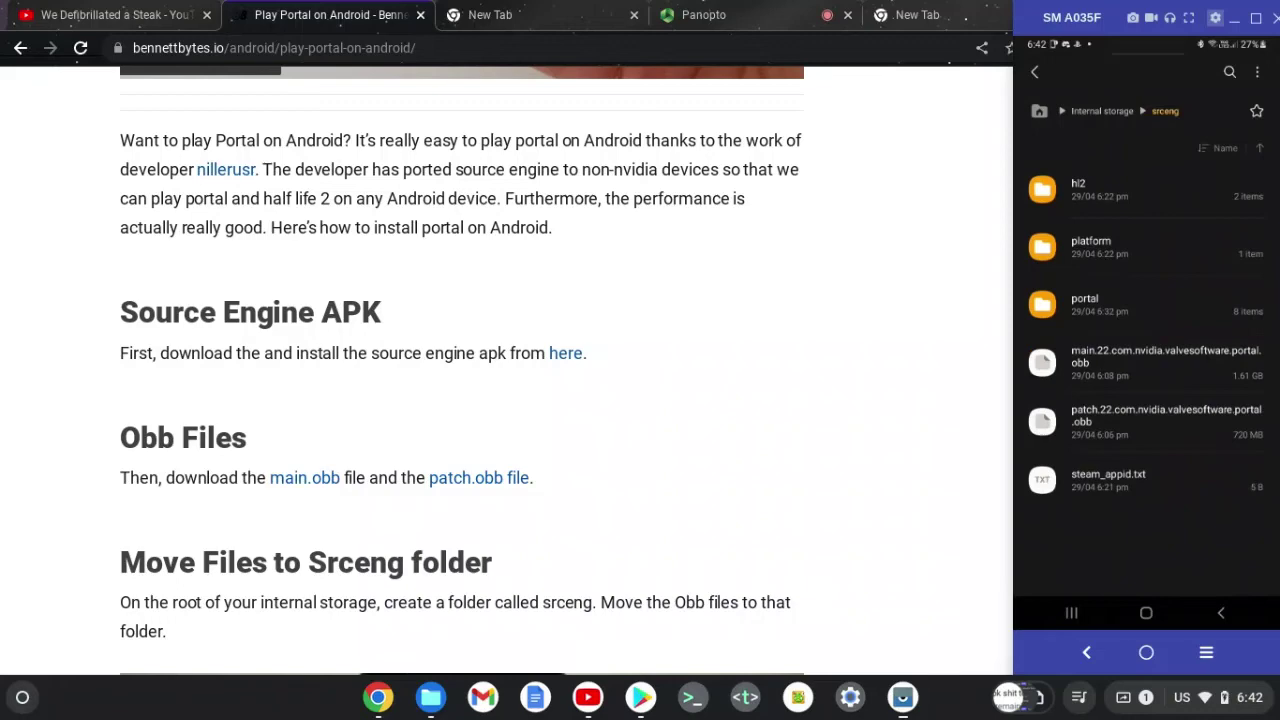
{"action": "left_click", "coordinate": [1224, 615]}
{"action": "left_click", "coordinate": [1224, 615]}
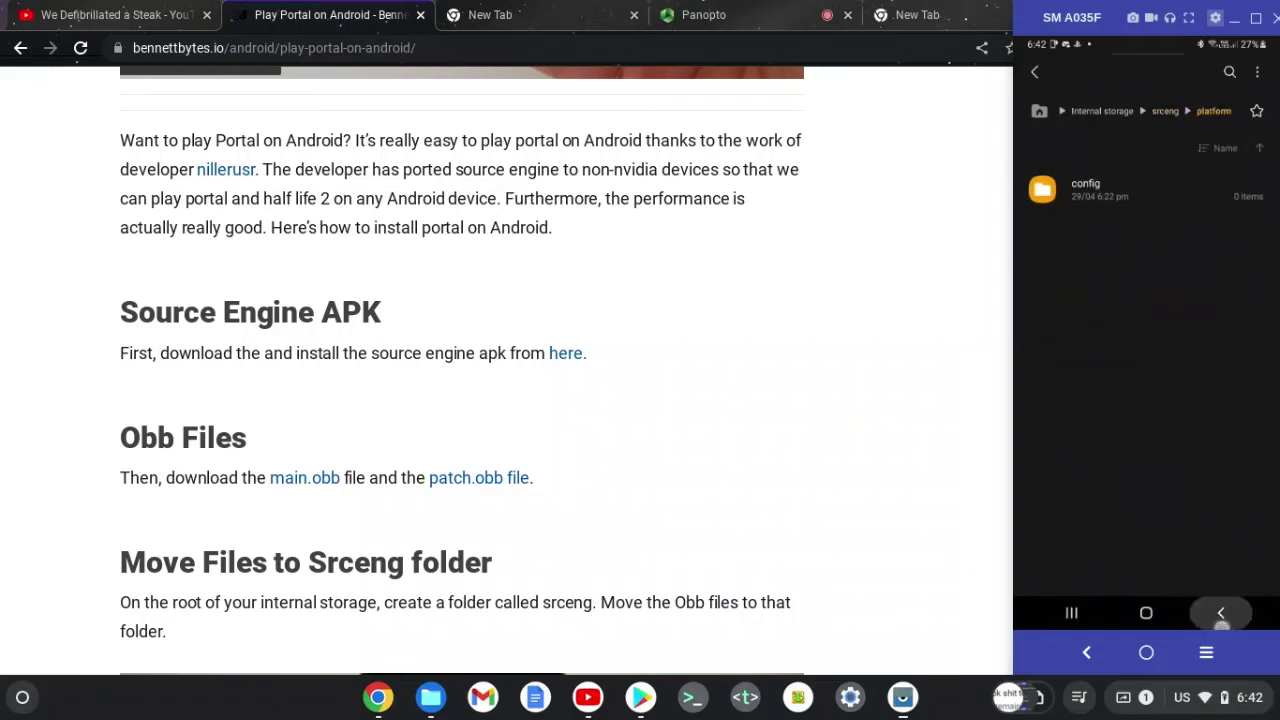
{"action": "left_click", "coordinate": [1146, 612]}
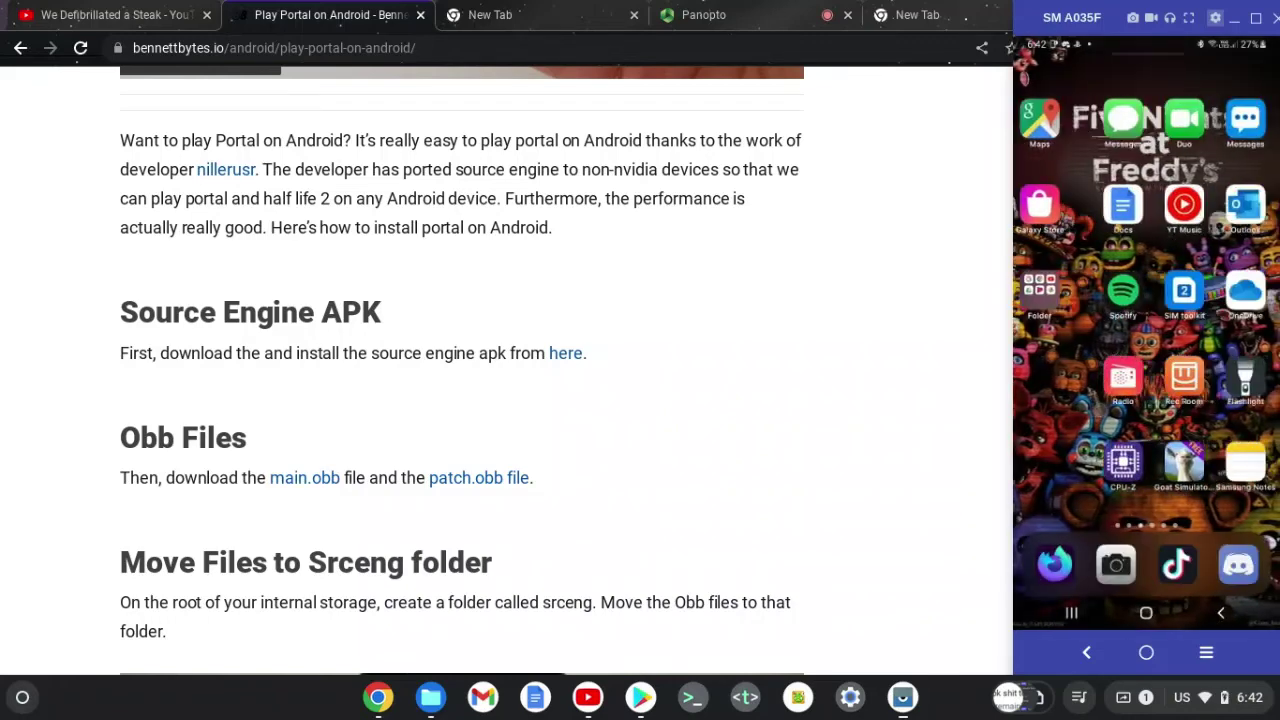
Step: Open Source Engine, choose Portal in the Game list, and launch it
{"action": "left_click", "coordinate": [1146, 612]}
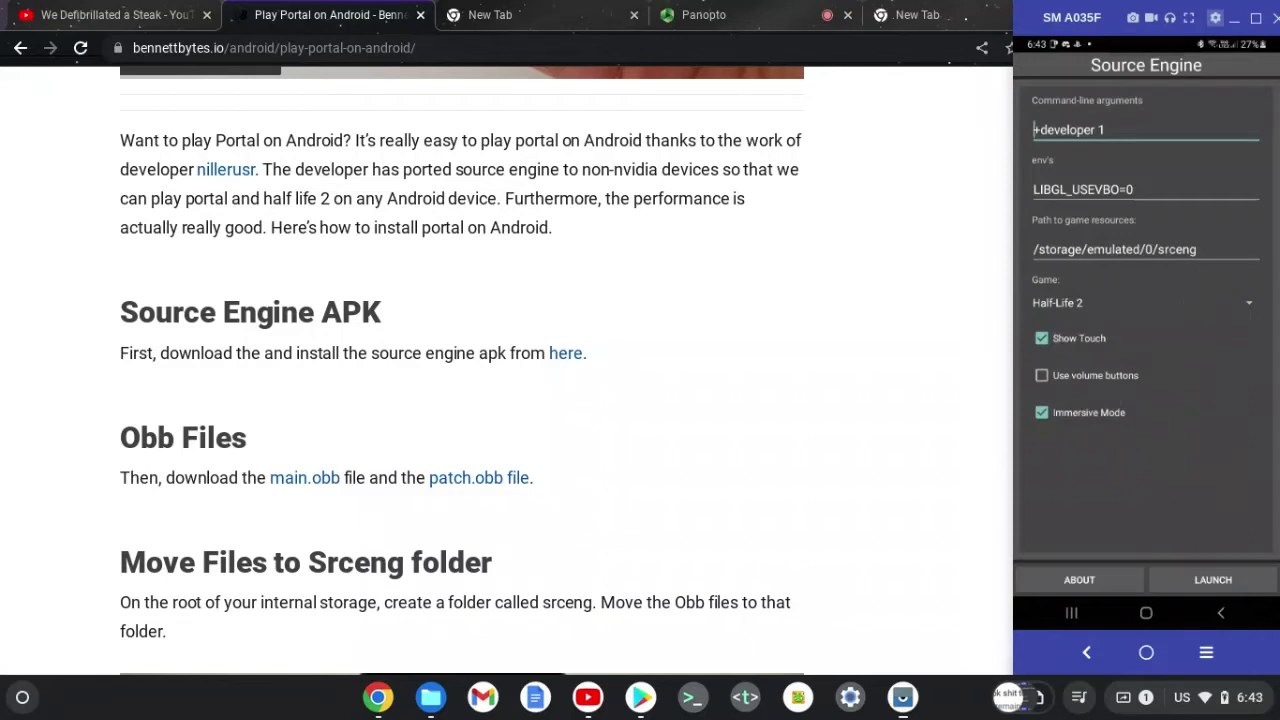
{"action": "left_click", "coordinate": [1207, 294]}
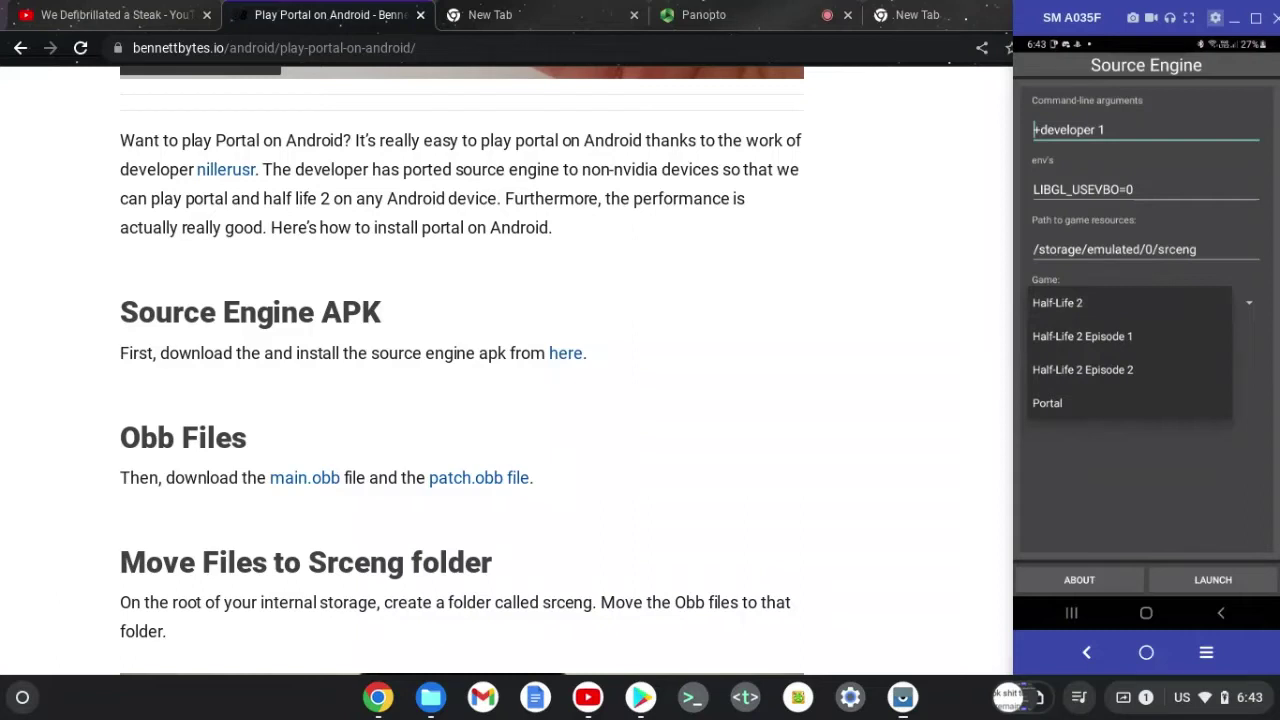
{"action": "left_click", "coordinate": [1156, 401]}
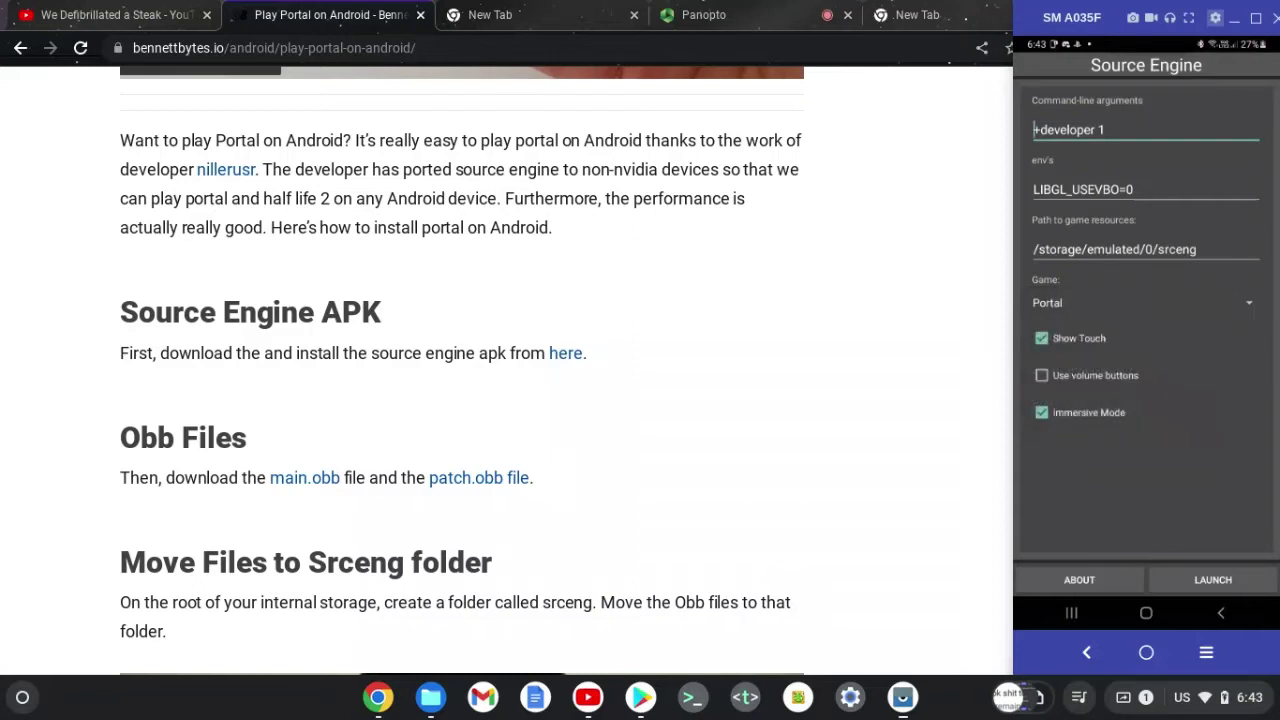
{"action": "left_click", "coordinate": [1213, 579]}
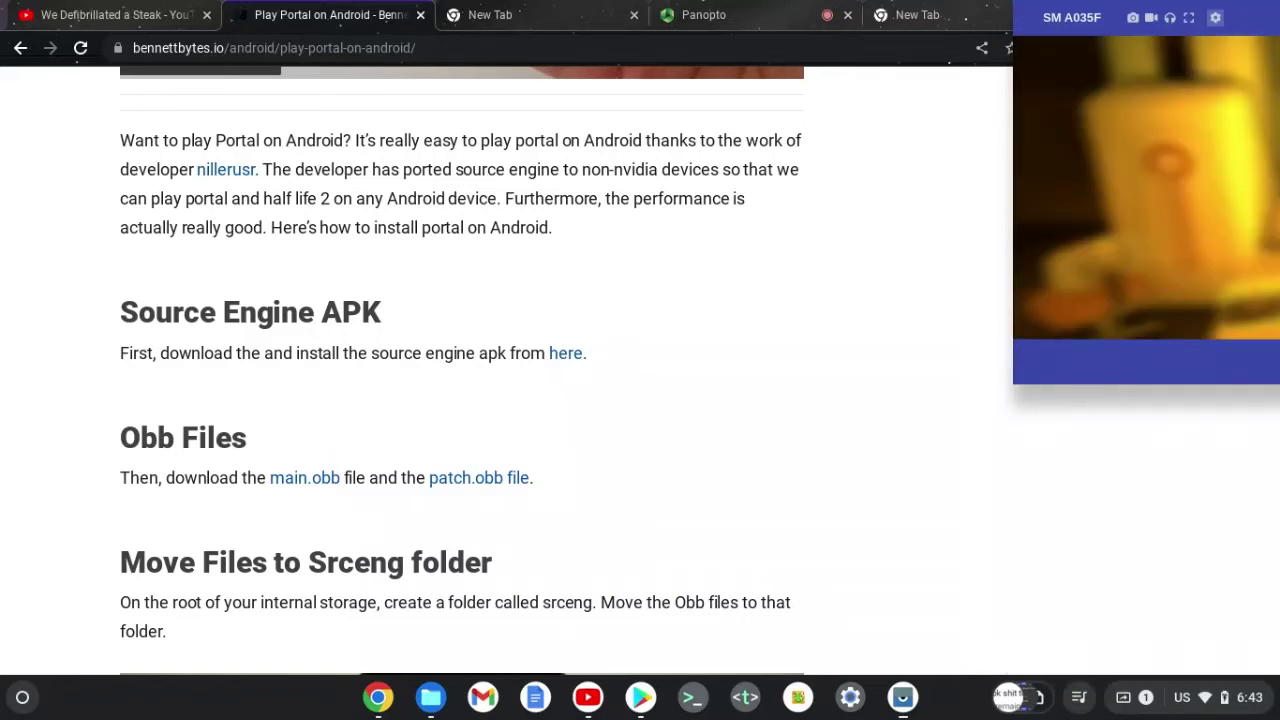
Step: Centre the enlarged Vysor phone mirror and preview the NEW GAME chapter selection
{"action": "left_click_drag", "start_coordinate": [1248, 36], "coordinate": [568, 110]}
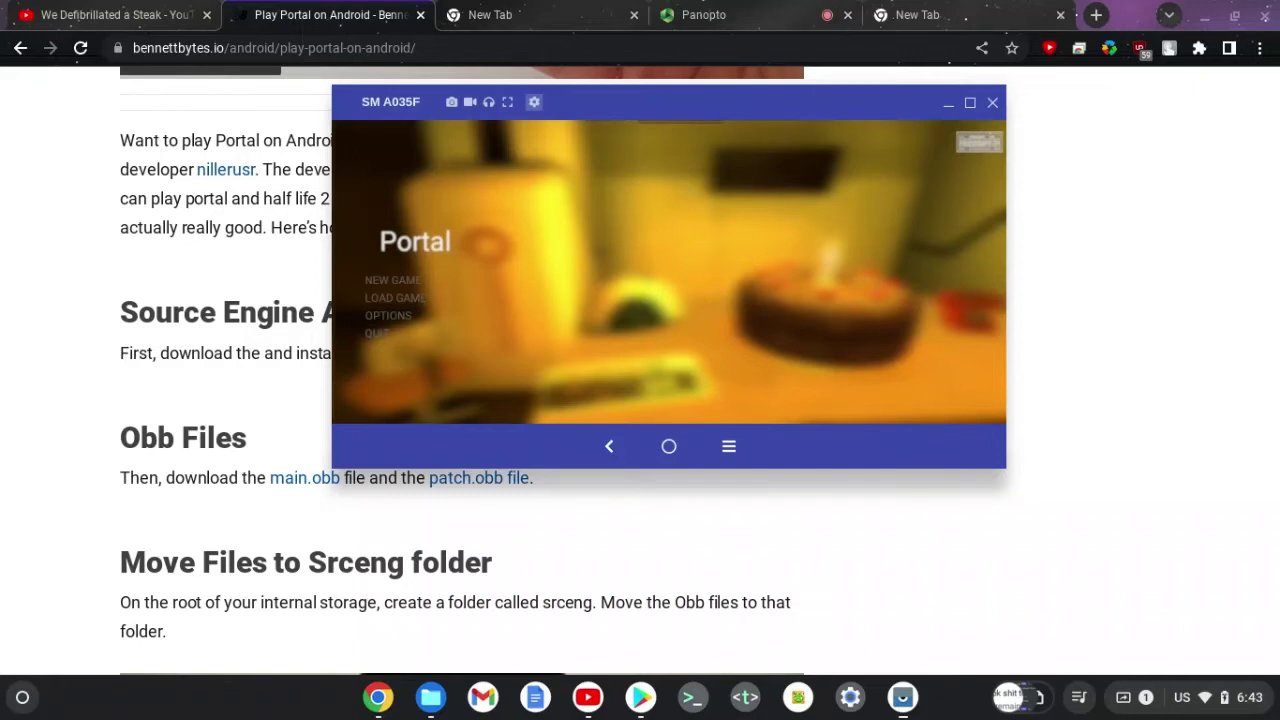
{"action": "key", "text": "Down"}
{"action": "key", "text": "Down"}
{"action": "key", "text": "Down"}
{"action": "key", "text": "Up"}
{"action": "key", "text": "Up"}
{"action": "key", "text": "Up"}
{"action": "key", "text": "Return"}
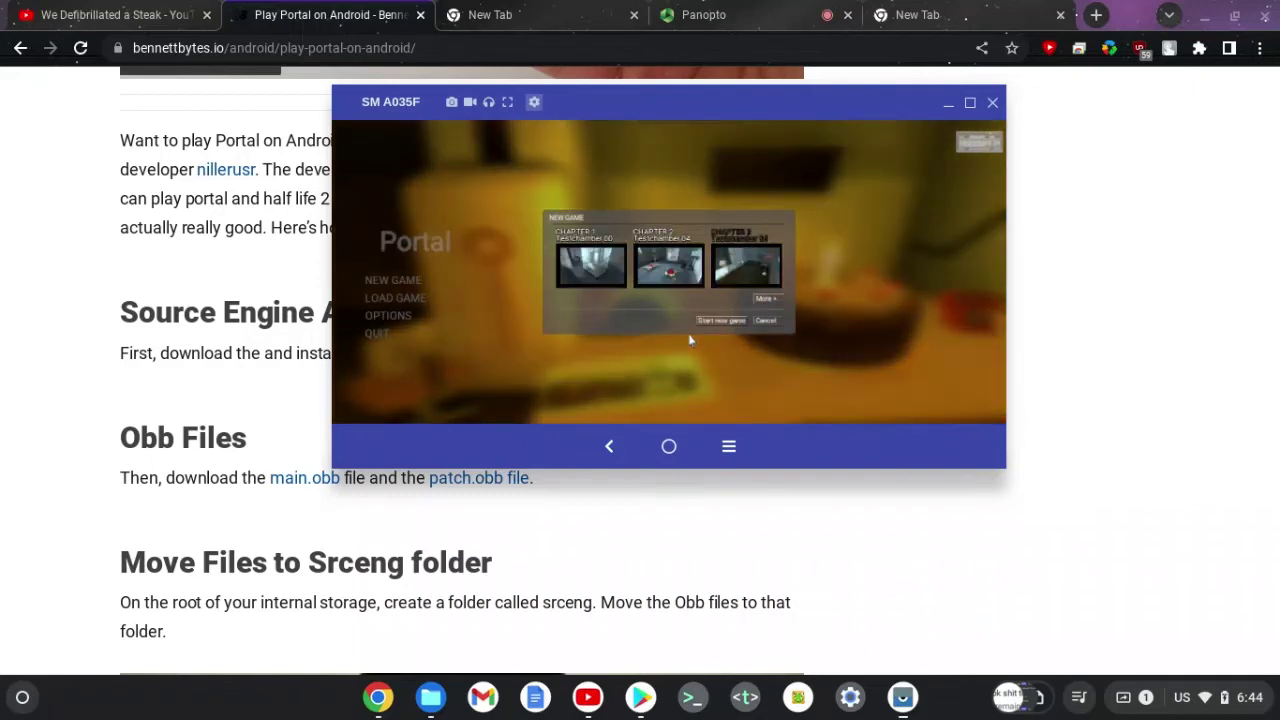
{"action": "key", "text": "Escape"}
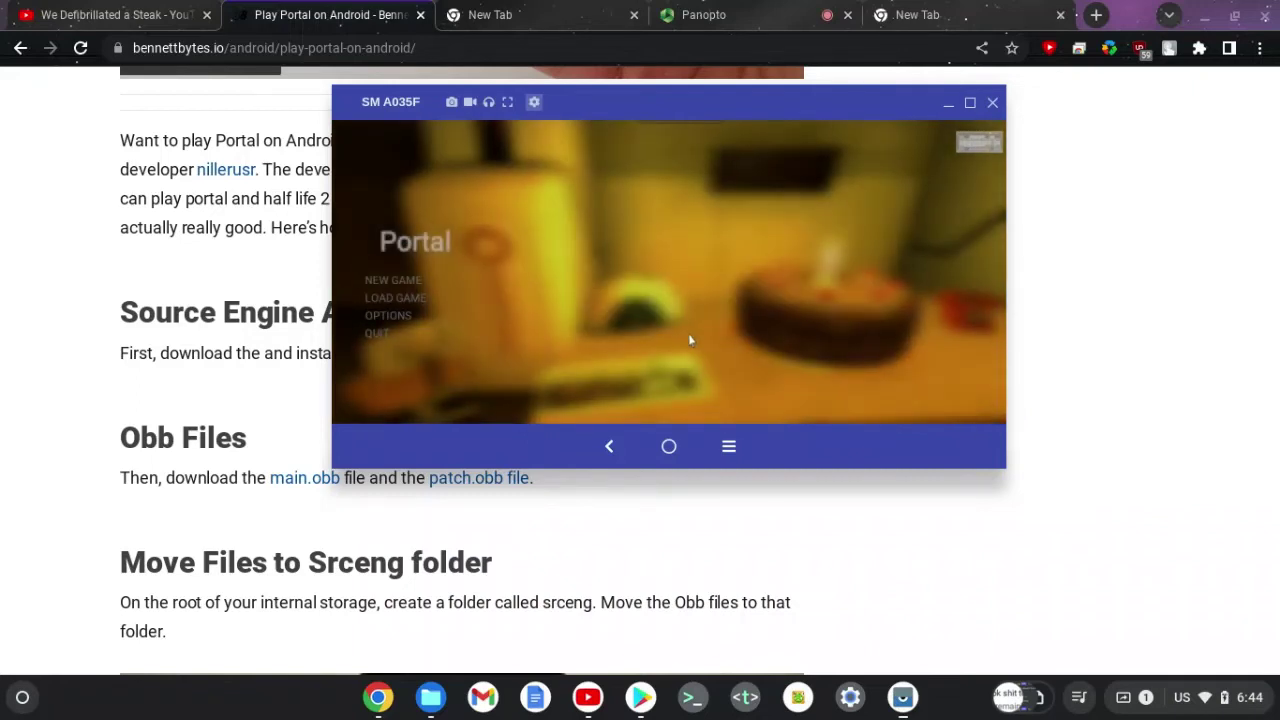
Step: Reopen the NEW GAME chapter selection in Portal to begin Chapter 1
{"action": "key", "text": "Down"}
{"action": "key", "text": "Down"}
{"action": "key", "text": "Up"}
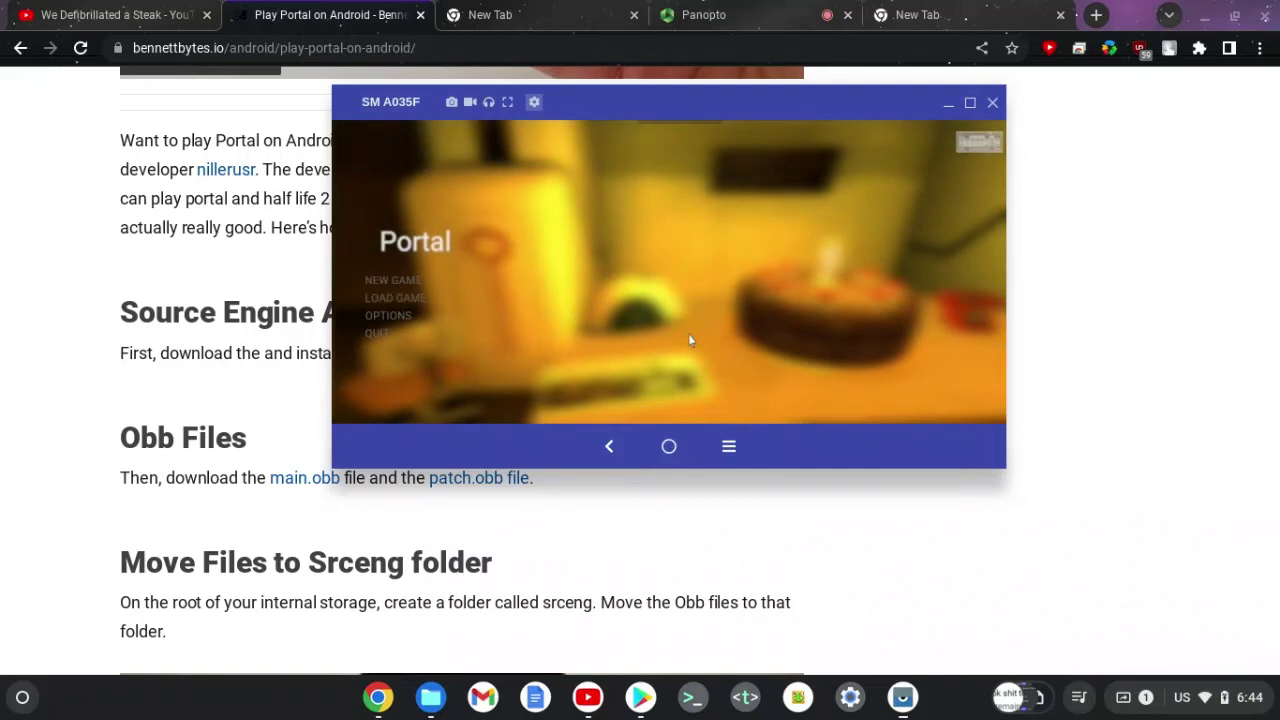
{"action": "key", "text": "Return"}
{"action": "key", "text": "Return"}
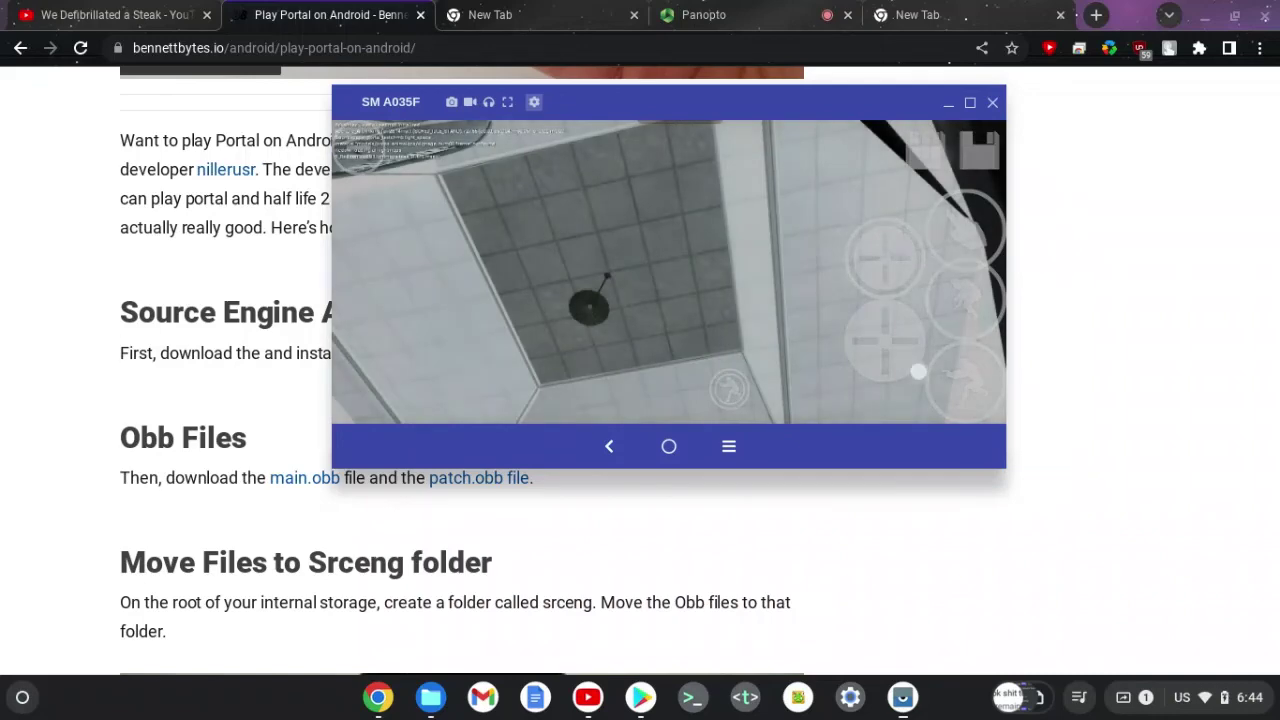
Step: Look around the Portal test chamber and raise the laptop and phone volume
{"action": "mouse_move", "coordinate": [918, 372]}
{"action": "left_mouse_down"}
{"action": "mouse_move", "coordinate": [923, 266]}
{"action": "mouse_move", "coordinate": [686, 291]}
{"action": "mouse_move", "coordinate": [600, 280]}
{"action": "mouse_move", "coordinate": [620, 345]}
{"action": "mouse_move", "coordinate": [680, 355]}
{"action": "left_mouse_up"}
{"action": "key", "text": "XF86AudioRaiseVolume"}
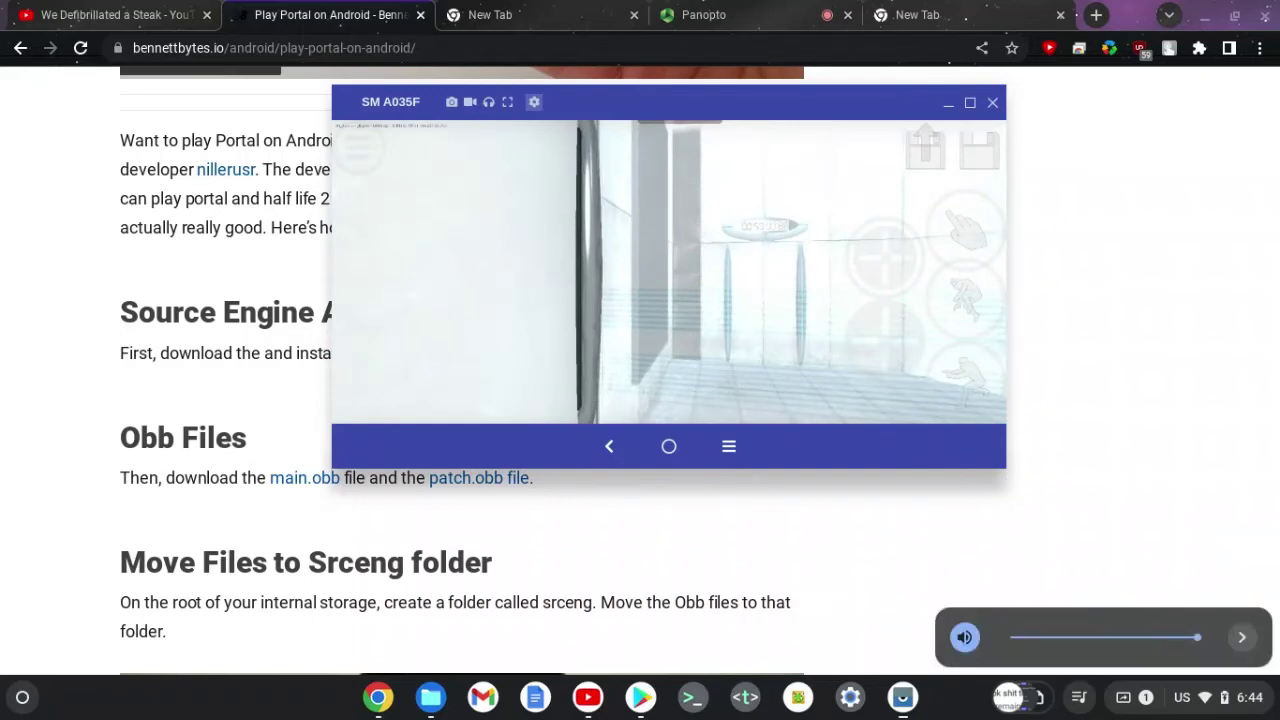
{"action": "key", "text": "XF86AudioRaiseVolume"}
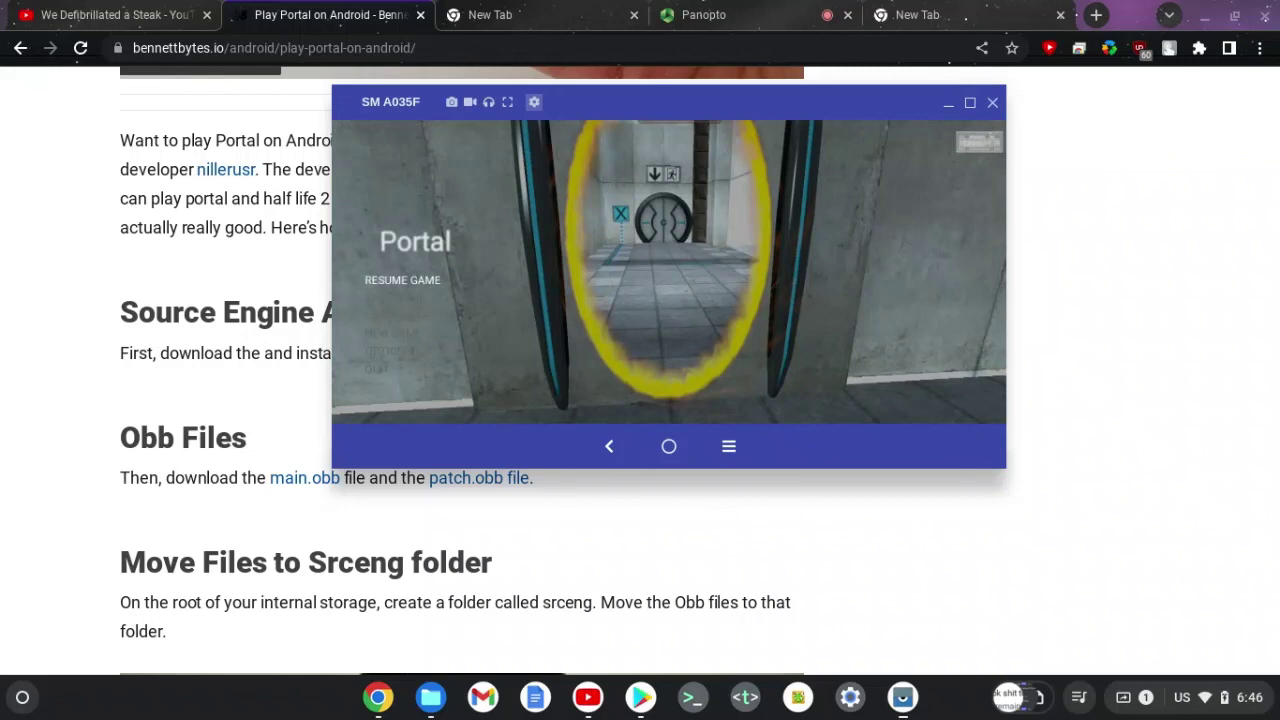
Step: Open the game console, return to Chrome, scroll the article, then switch to the Panopto tab
{"action": "key", "text": "grave"}
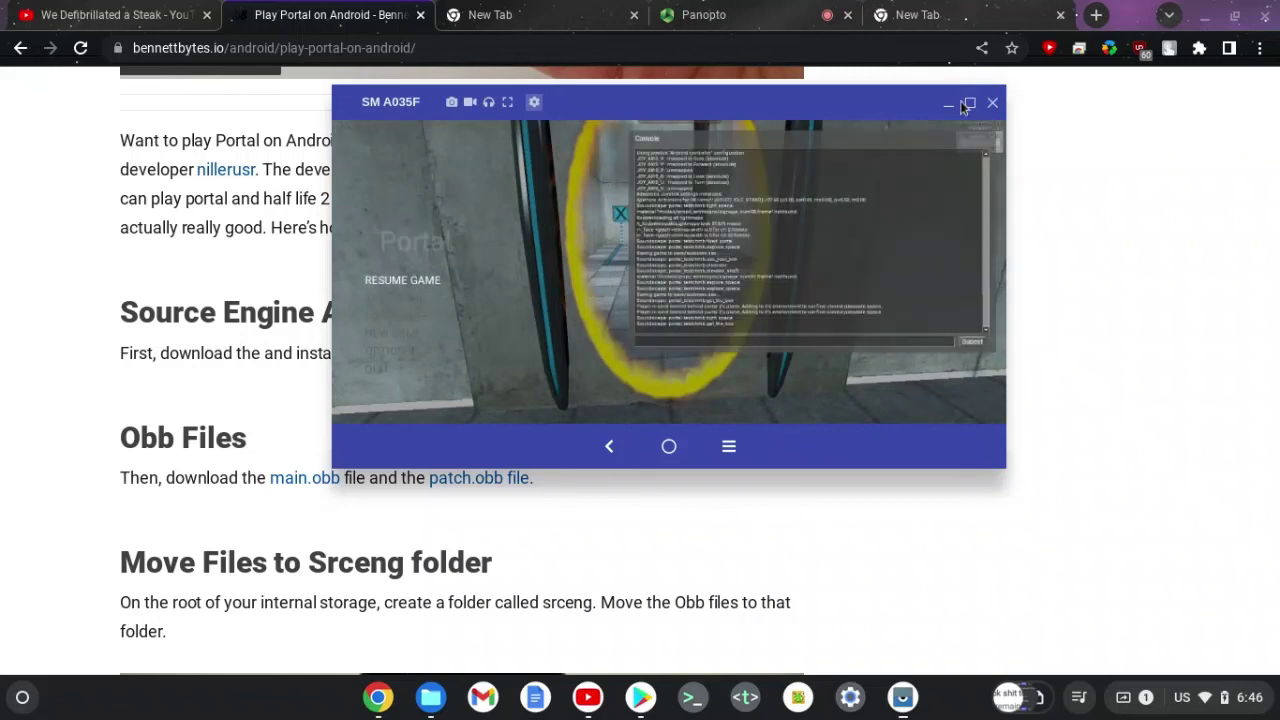
{"action": "left_click", "coordinate": [450, 48]}
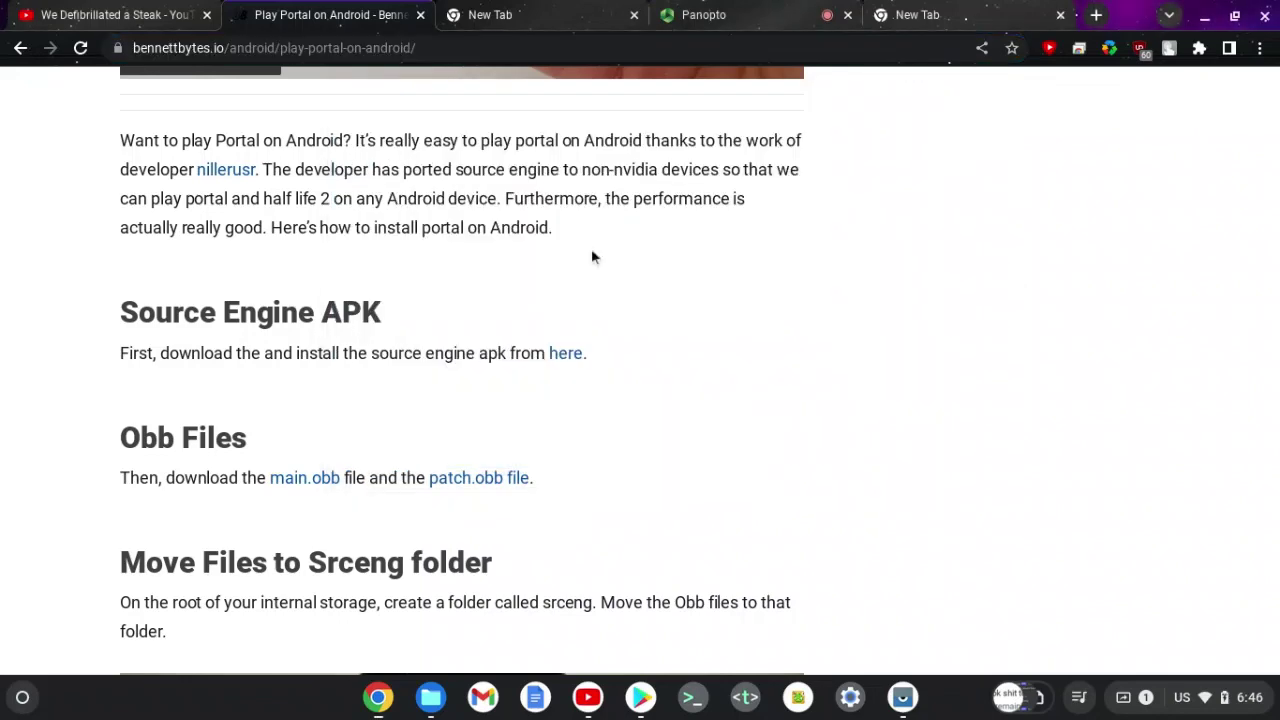
{"action": "scroll", "coordinate": [591, 257], "scroll_direction": "down", "scroll_amount": 15}
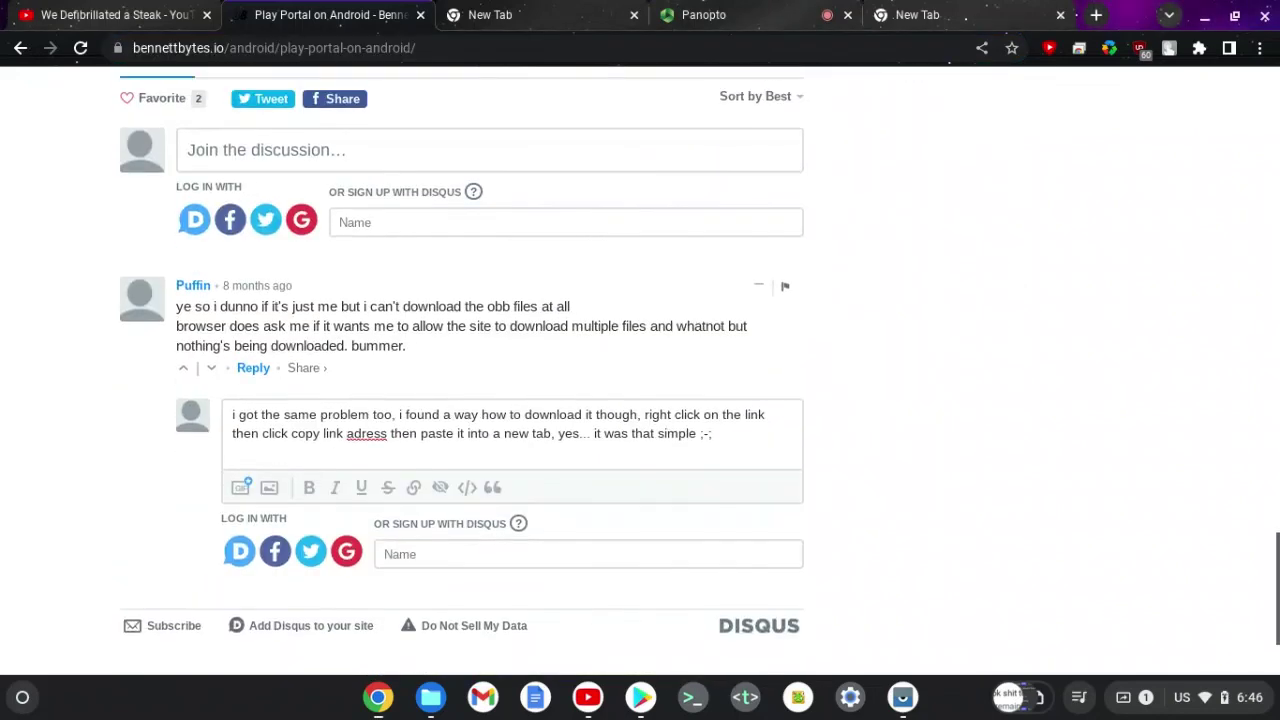
{"action": "scroll", "coordinate": [591, 257], "scroll_direction": "up", "scroll_amount": 2}
{"action": "scroll", "coordinate": [500, 434], "scroll_direction": "up", "scroll_amount": 6}
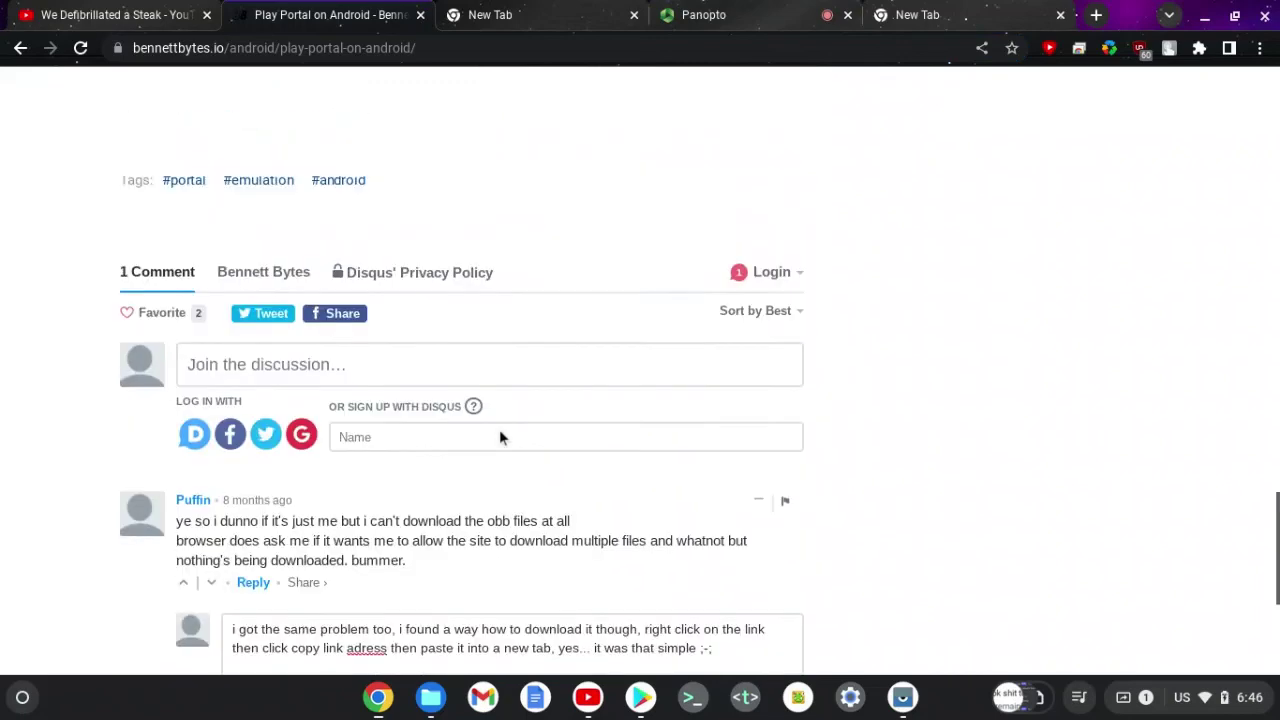
{"action": "scroll", "coordinate": [501, 437], "scroll_direction": "up", "scroll_amount": 2}
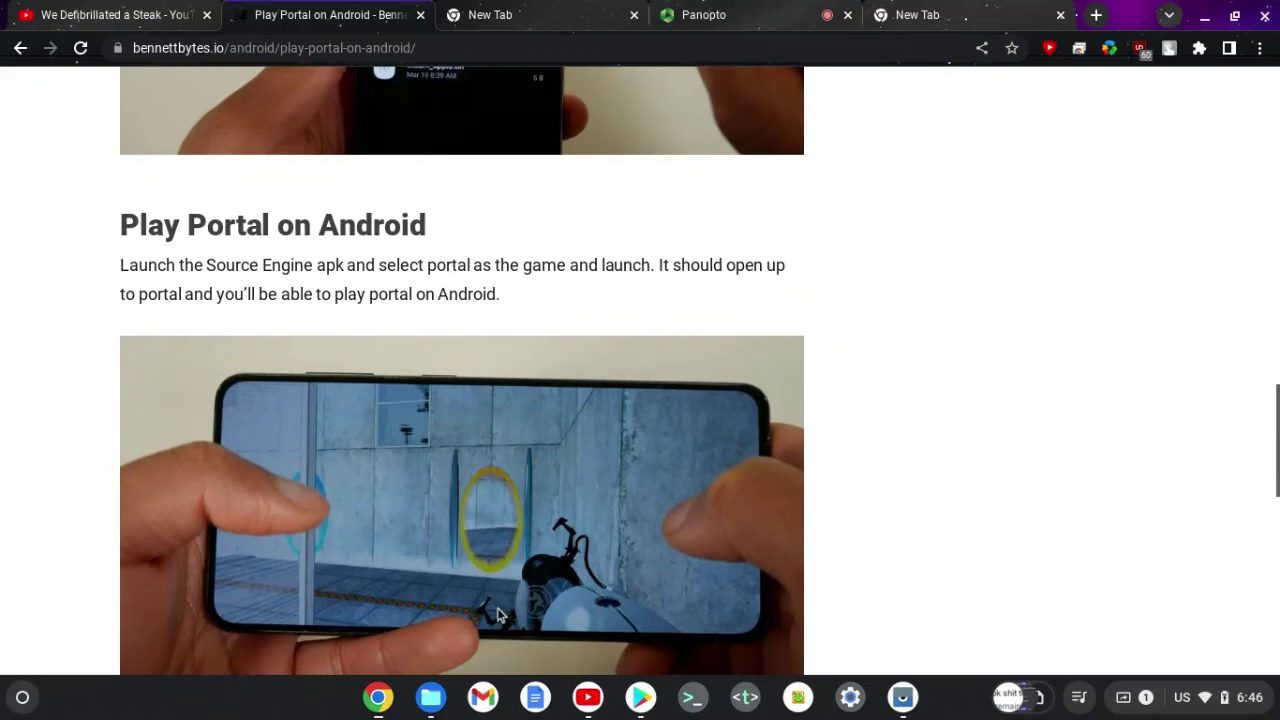
{"action": "scroll", "coordinate": [497, 495], "scroll_direction": "up", "scroll_amount": 15}
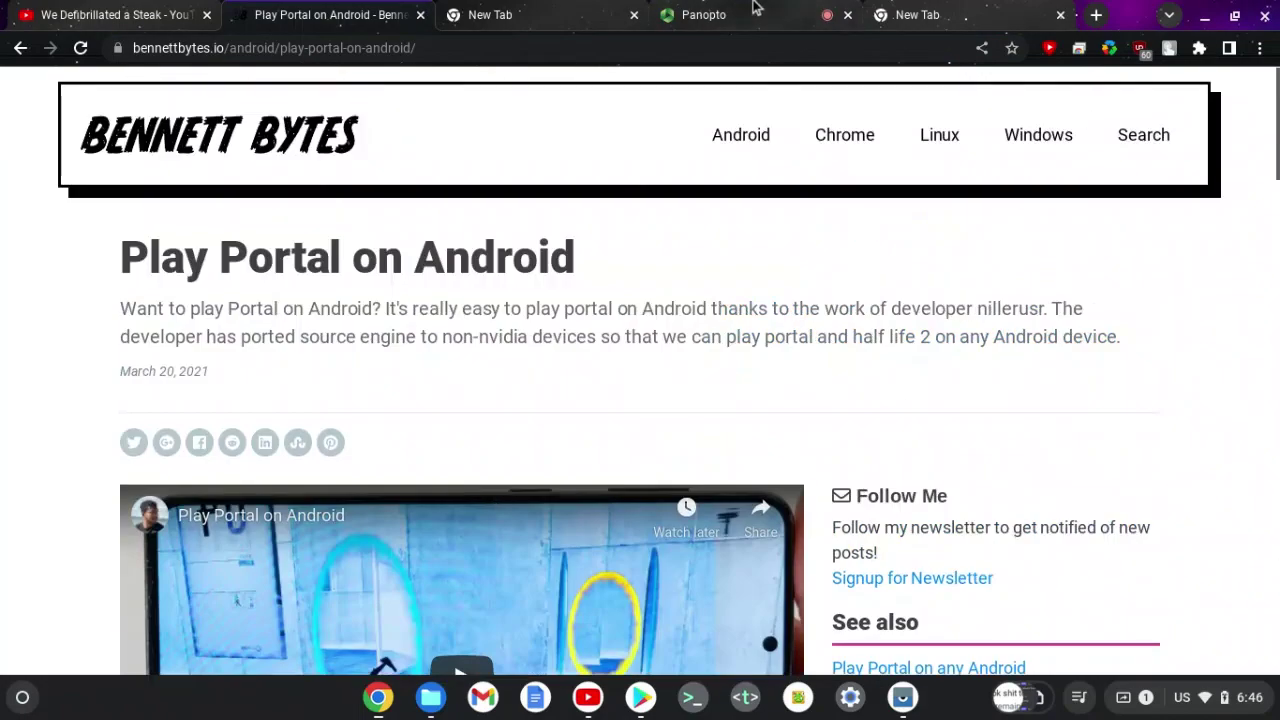
{"action": "left_click", "coordinate": [755, 12]}
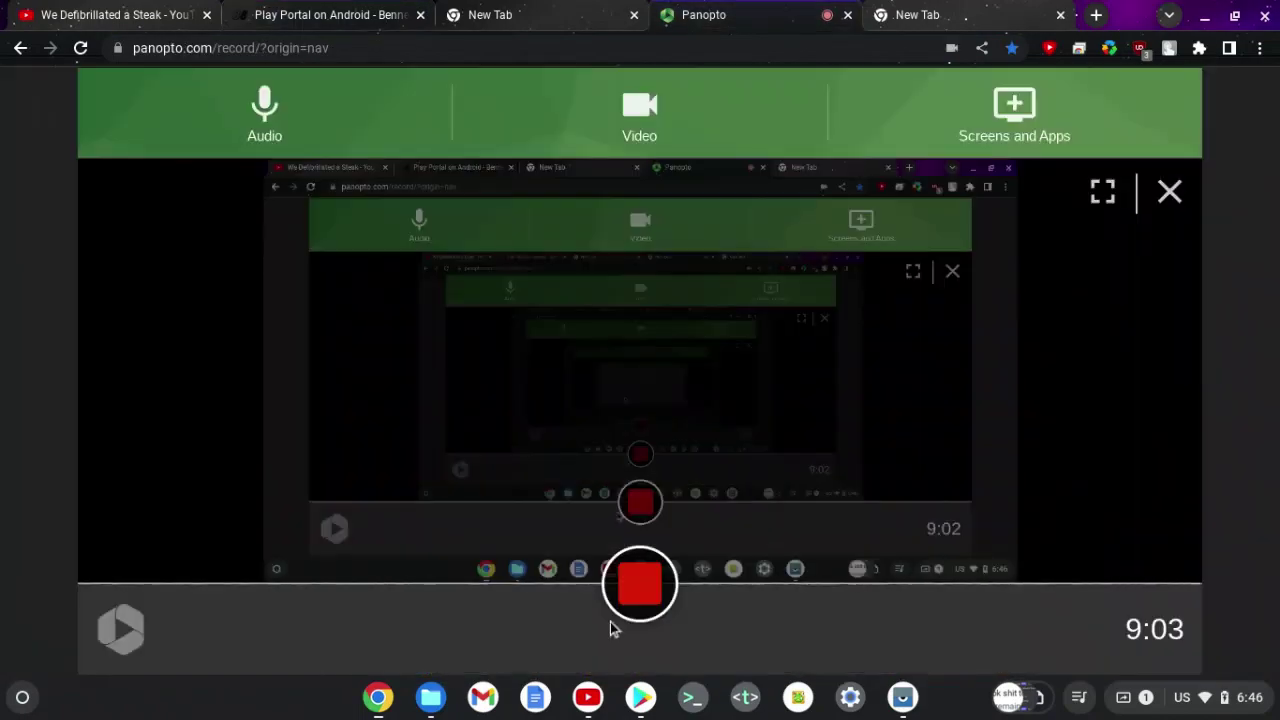